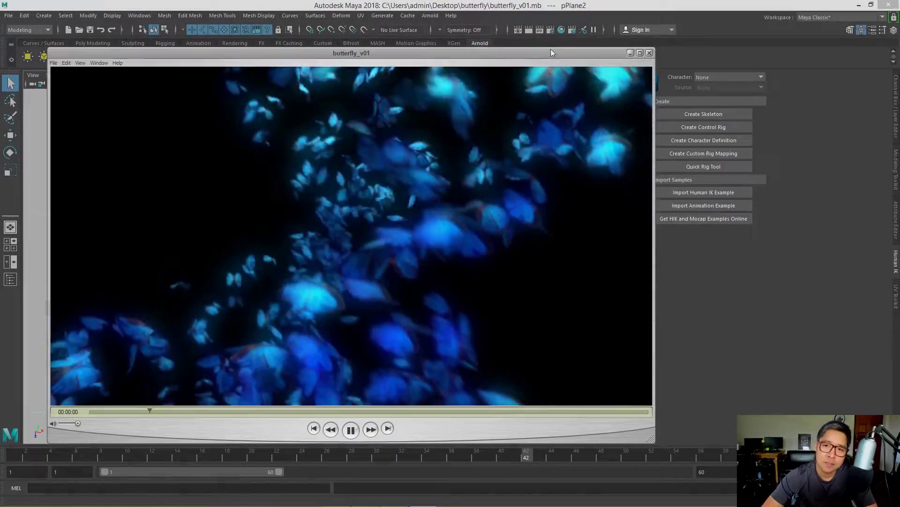
- Move the butterfly_v01 playblast preview window aside before starting a fresh scene
left_click_drag(551, 49, 541, 29)
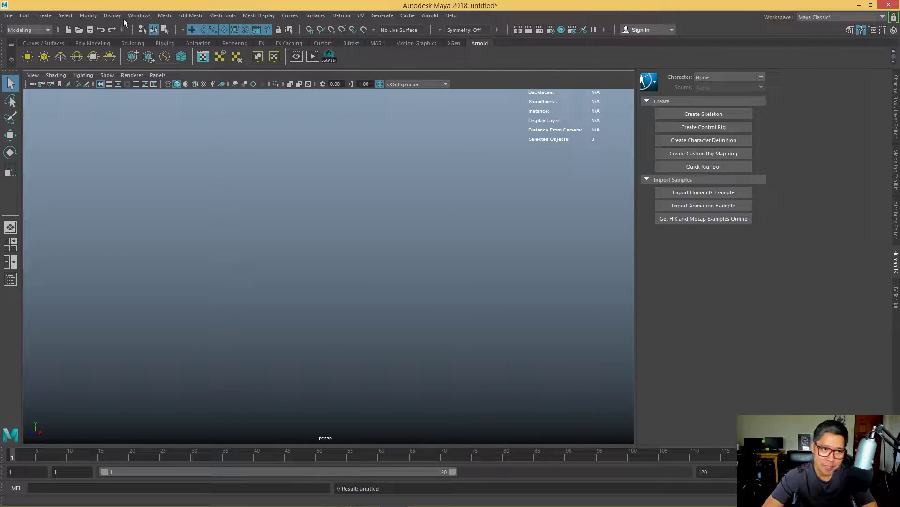
- Draw a polygon plane, pPlane1, on the grid from the Poly Modeling shelf
left_click(92, 42)
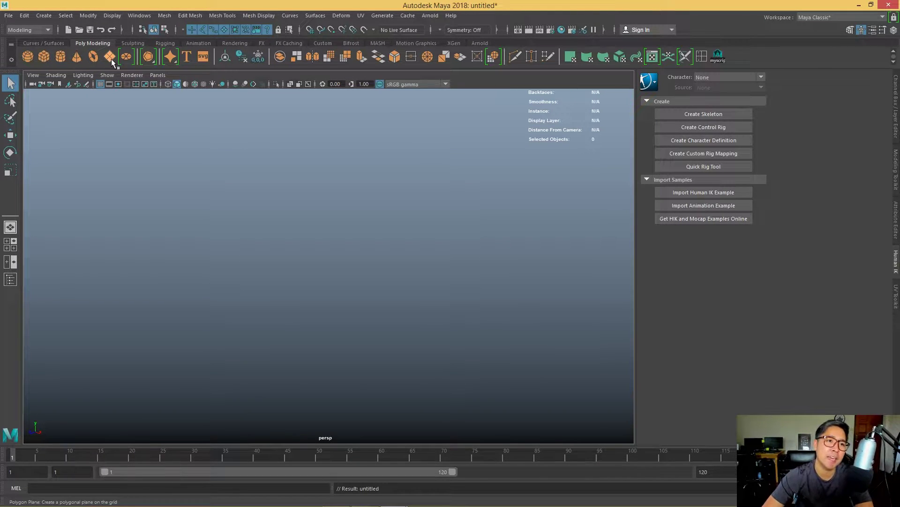
right_click_drag(264, 200, 296, 256, "shift")
key("f")
key("r")
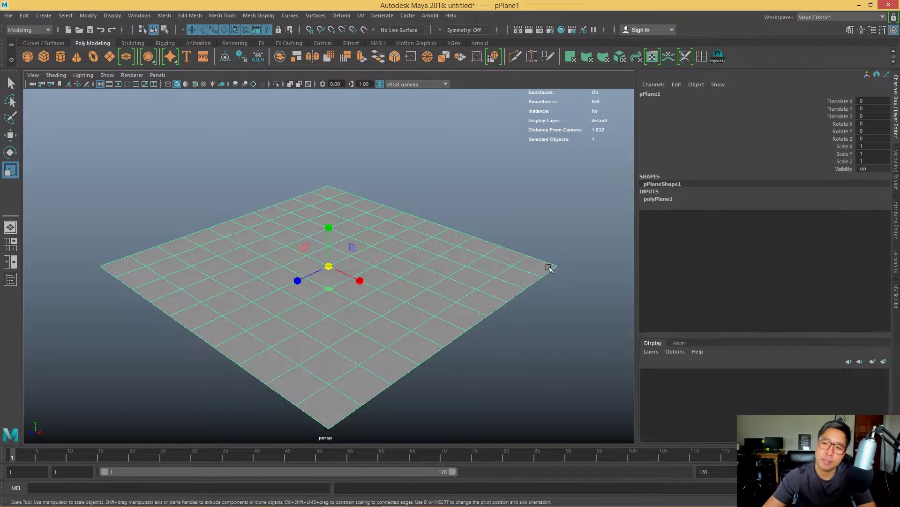
left_click(199, 42)
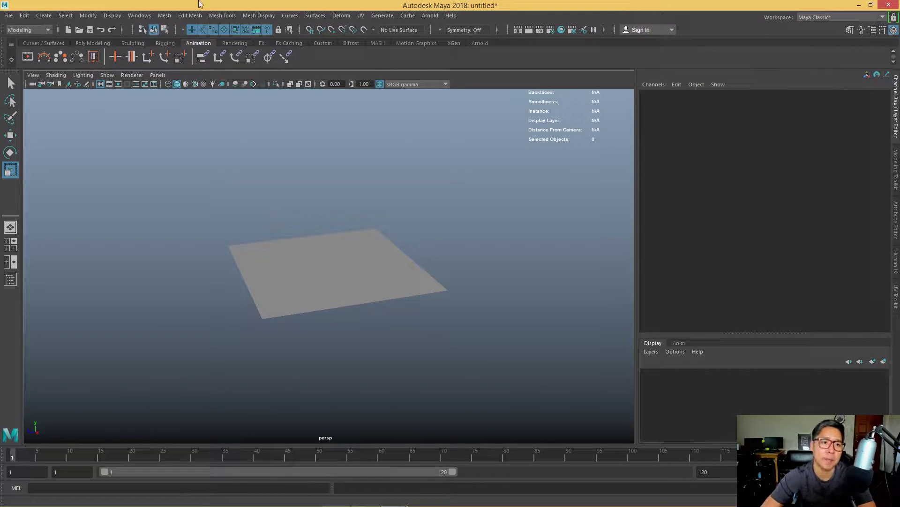
- Turn on Wireframe on Shaded and place joint1 at the plane's centre
left_click(165, 43)
left_click(44, 57)
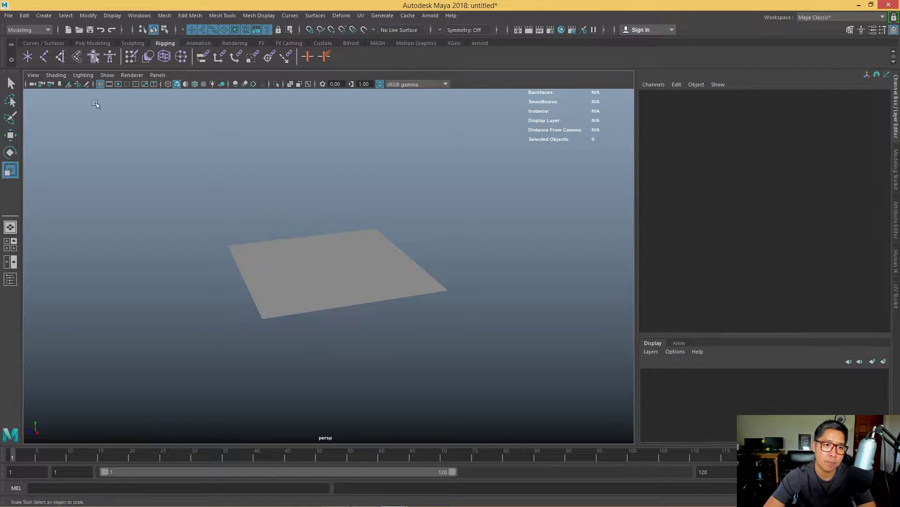
mouse_move(95, 101)
left_mouse_down("alt")
mouse_move(312, 215)
mouse_move(346, 244)
mouse_move(353, 233)
left_mouse_up("alt")
key("space")
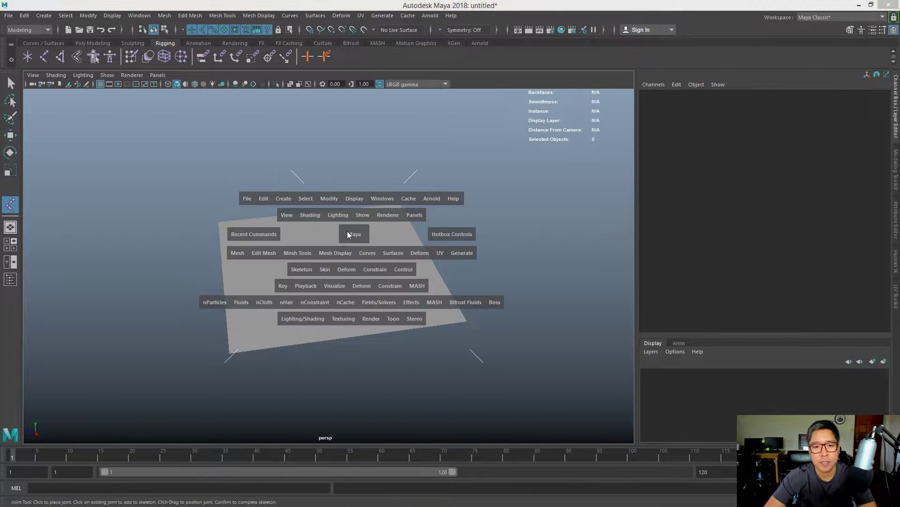
left_click(310, 210)
left_click(385, 291)
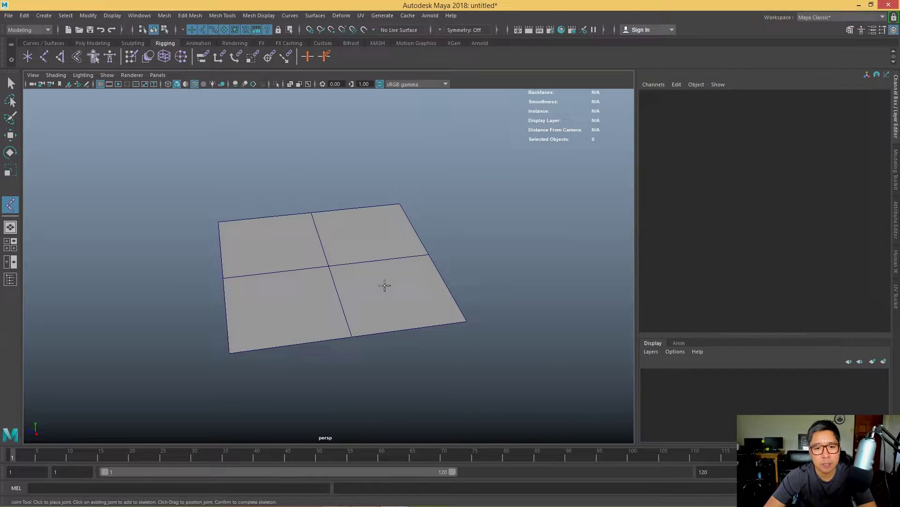
left_click(330, 264)
mouse_move(331, 266)
left_mouse_down("alt")
mouse_move(409, 275)
mouse_move(428, 261)
left_mouse_up("alt")
key("w")
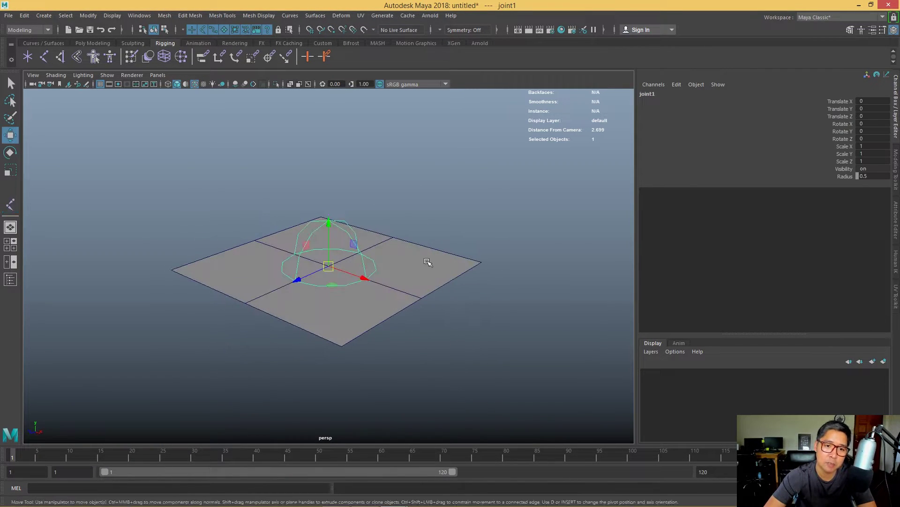
- Reduce the joint display size to 0.37 under Display > Animation
left_click(112, 15)
mouse_move(141, 154)
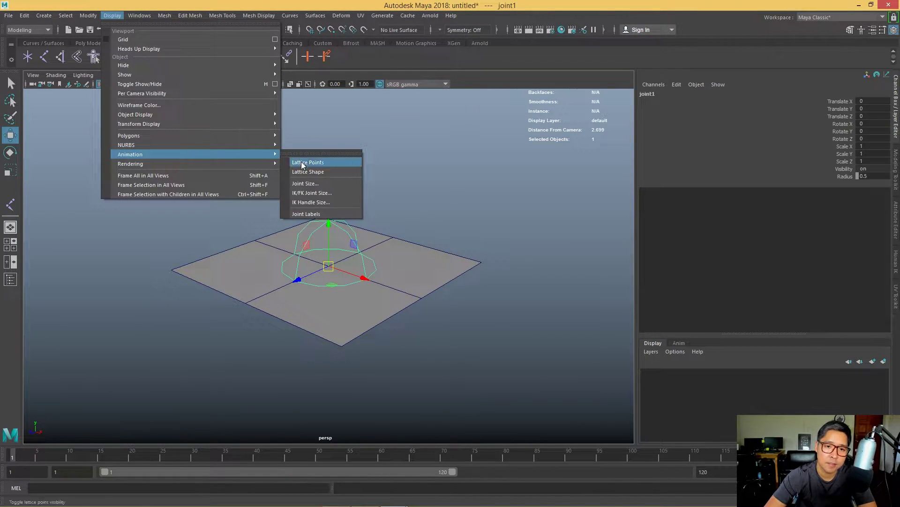
left_click(311, 162)
left_click(108, 16)
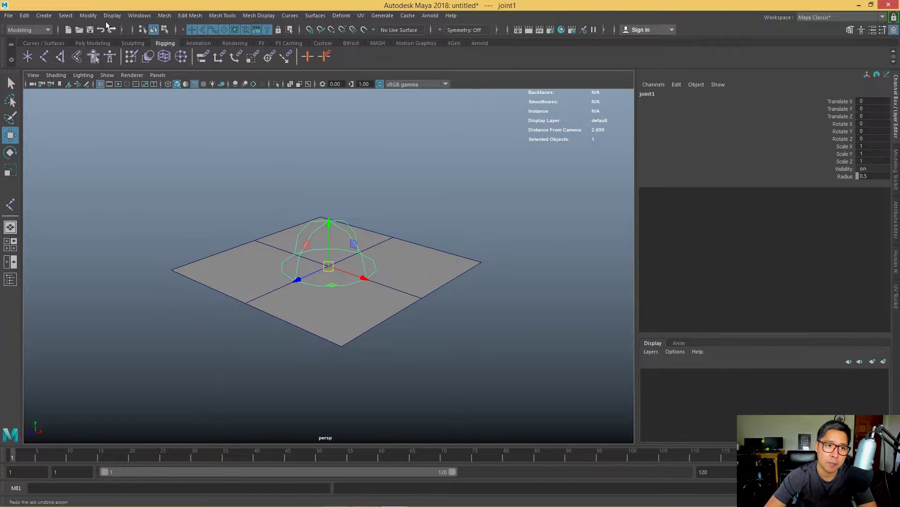
left_click(106, 19)
left_click(323, 183)
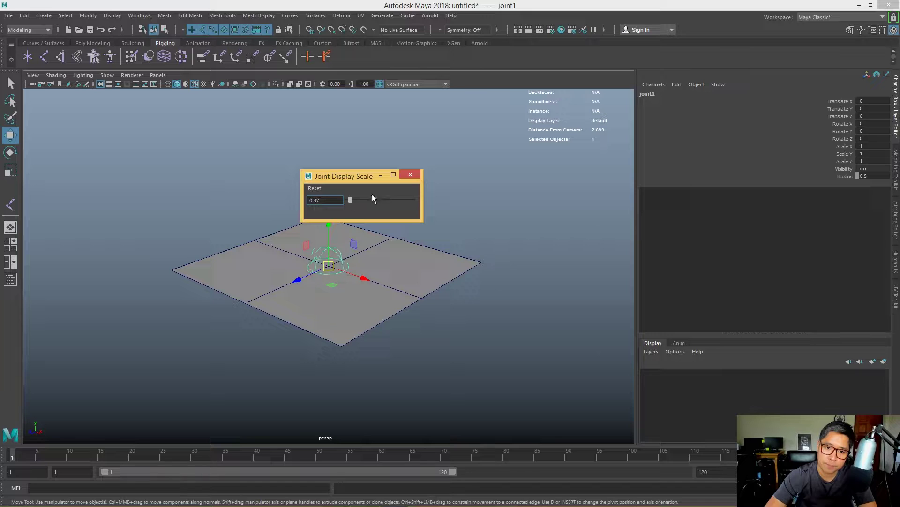
left_click(410, 174)
left_click_drag(356, 328, 375, 323, "alt")
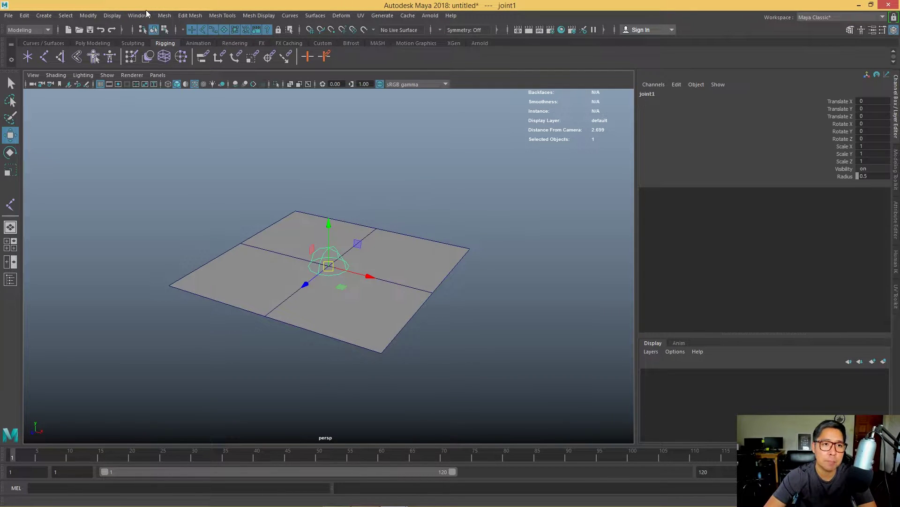
left_click(147, 14)
- Rename joint1 to root in the Outliner
left_click(160, 119)
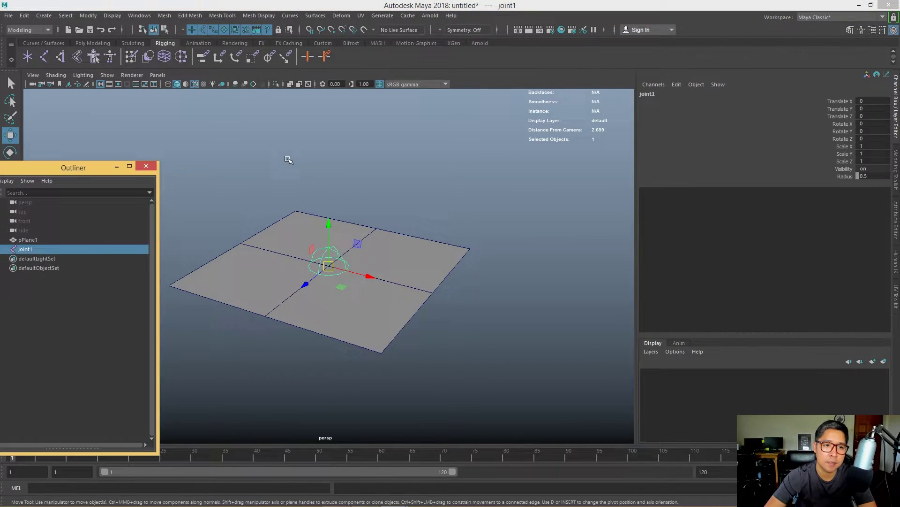
double_click(49, 248)
type("roo")
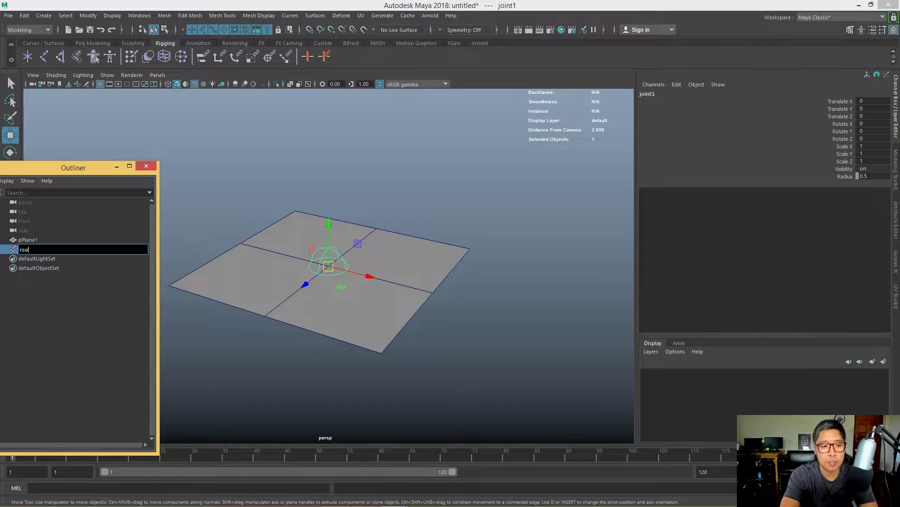
type("t")
key("Return")
left_click(50, 283)
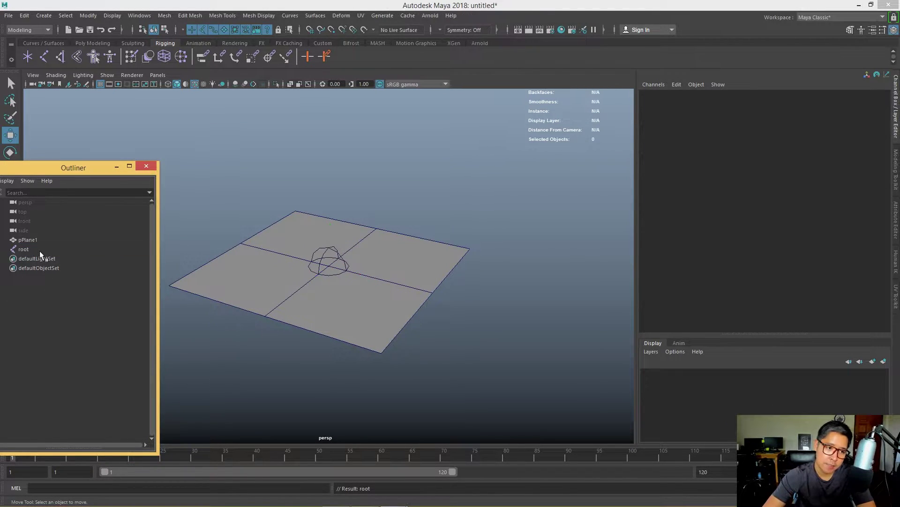
left_click(37, 249)
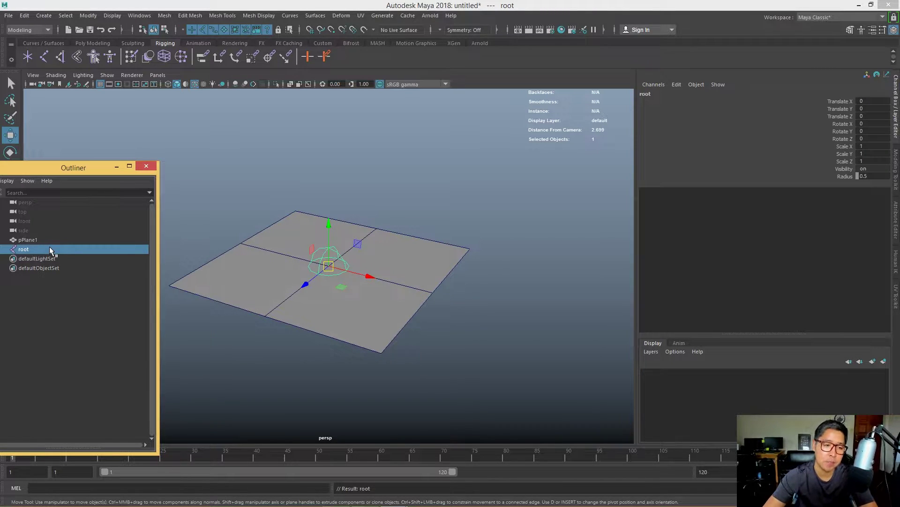
- Duplicate root and name the two copies L and R
key("ctrl+d")
key("ctrl+d")
double_click(26, 258)
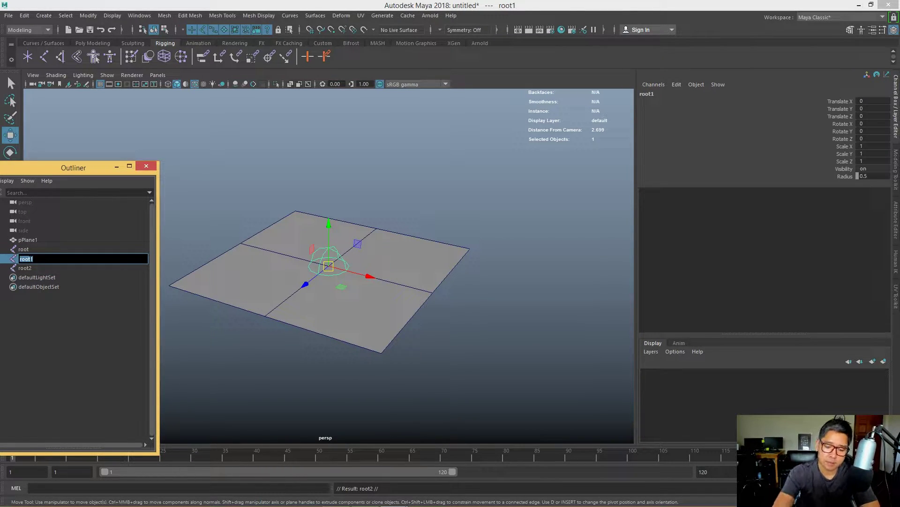
type("L")
key("Return")
double_click(26, 268)
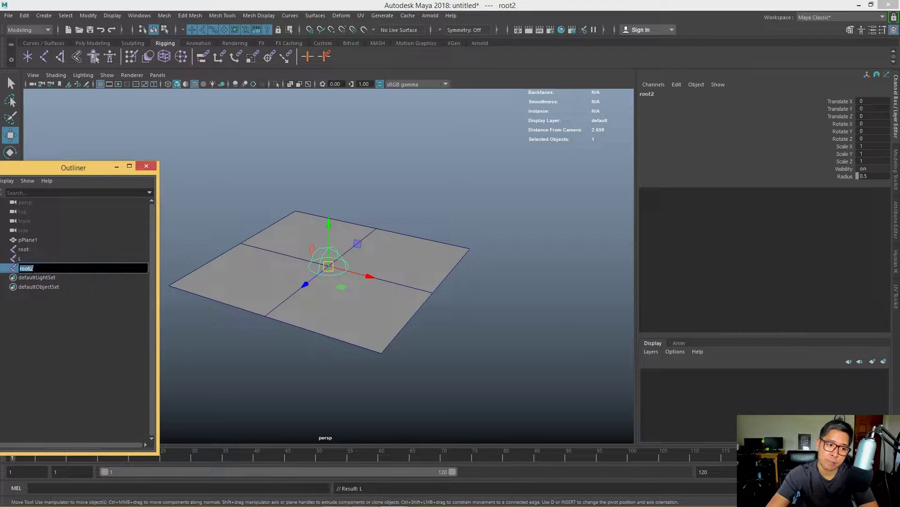
type("R")
key("Return")
left_click(205, 121)
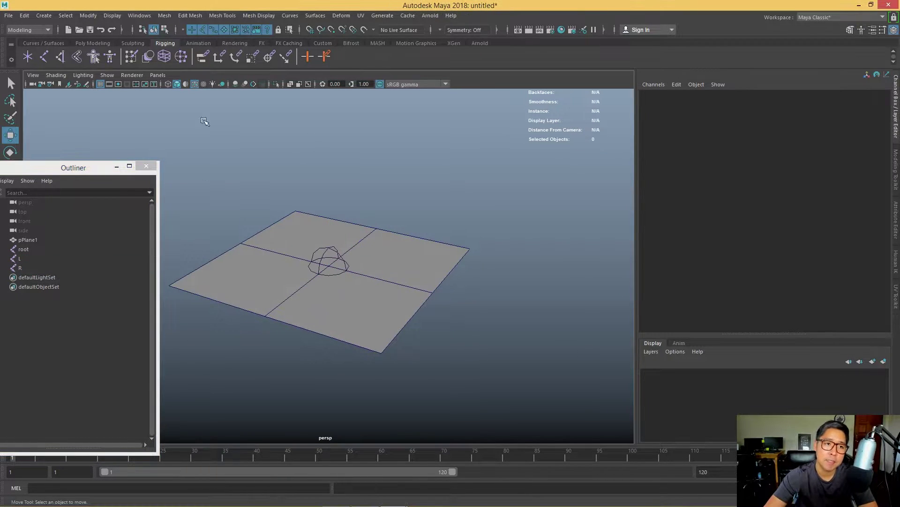
- Place two end joints on the plane's right and left edges, at X 0.5 and -0.5
left_click(49, 60)
left_click_drag(403, 291, 441, 306, "alt")
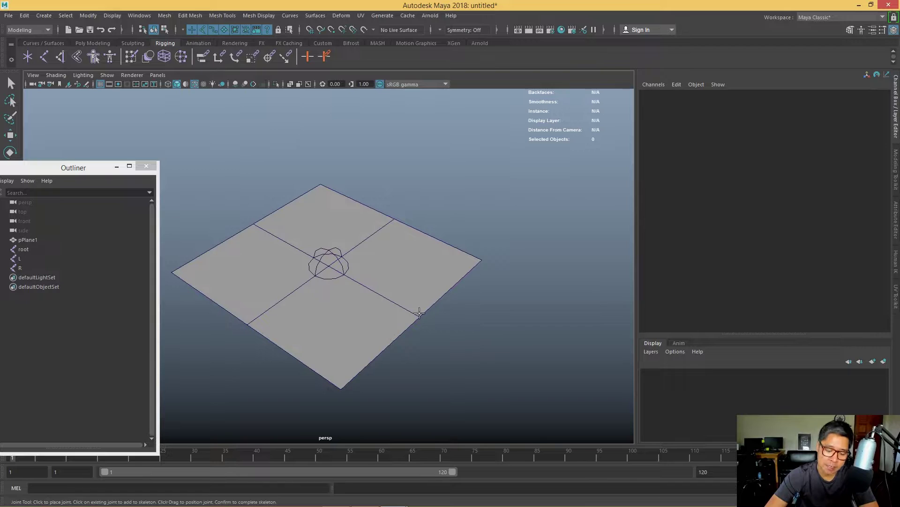
left_click(419, 313)
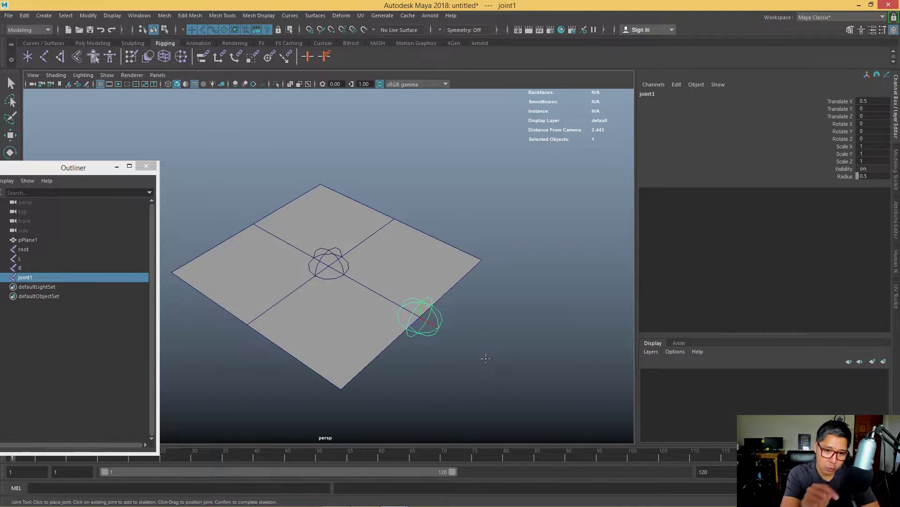
key("w")
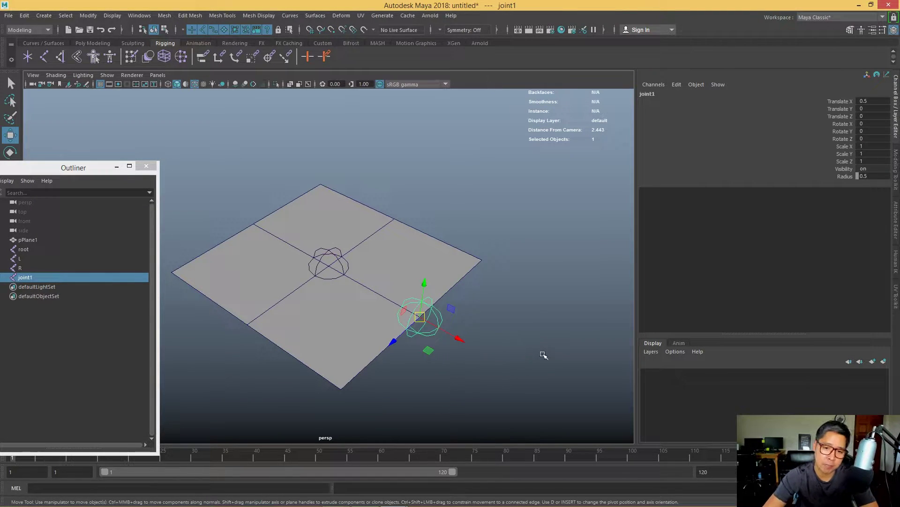
left_click(543, 355)
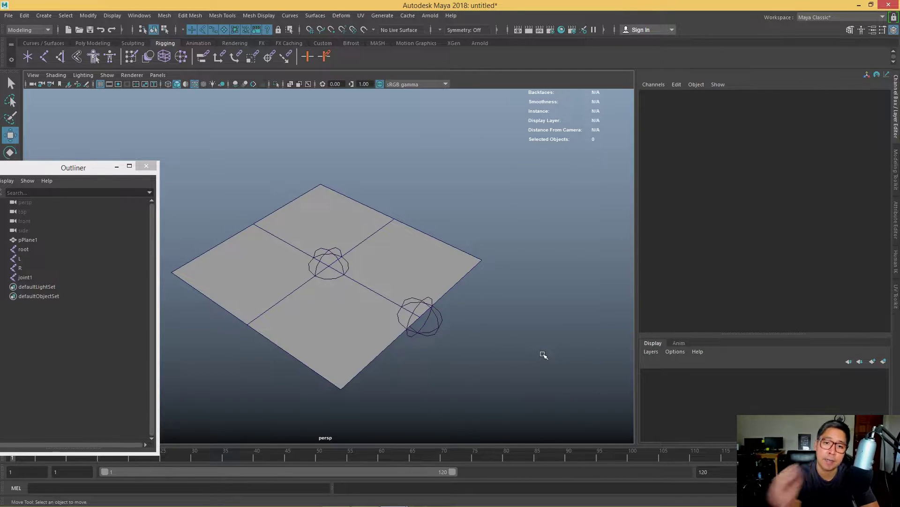
key("y")
left_click(258, 227)
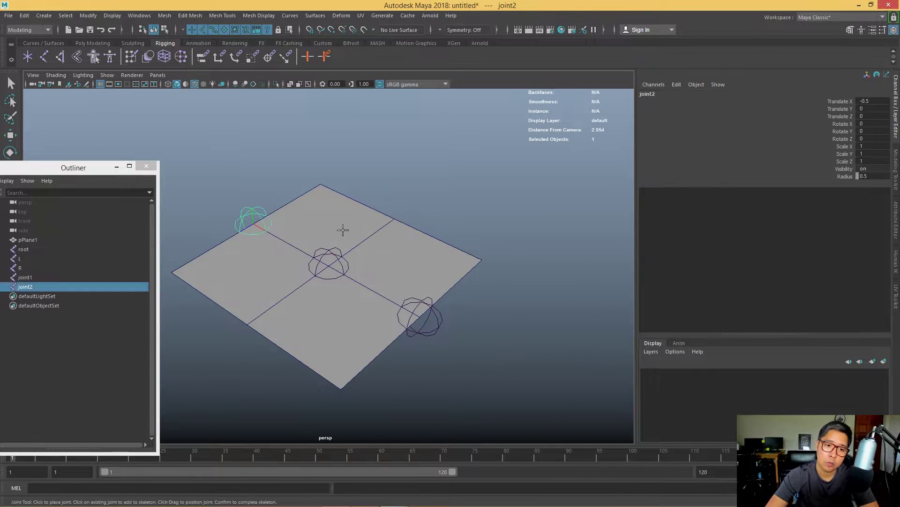
key("w")
left_click(452, 235)
mouse_move(452, 235)
left_mouse_down("alt")
mouse_move(464, 229)
mouse_move(441, 262)
left_mouse_up("alt")
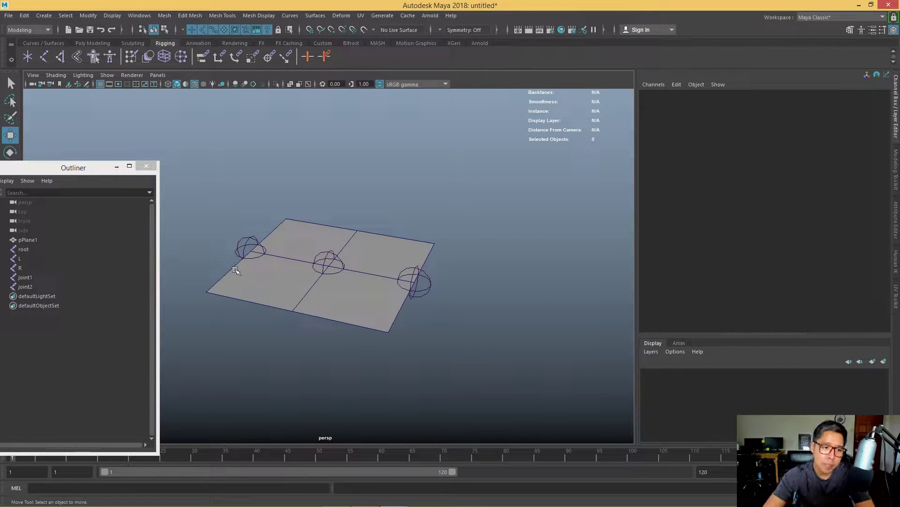
- Parent joint1 under L and joint2 under R in the Outliner
left_click(26, 277)
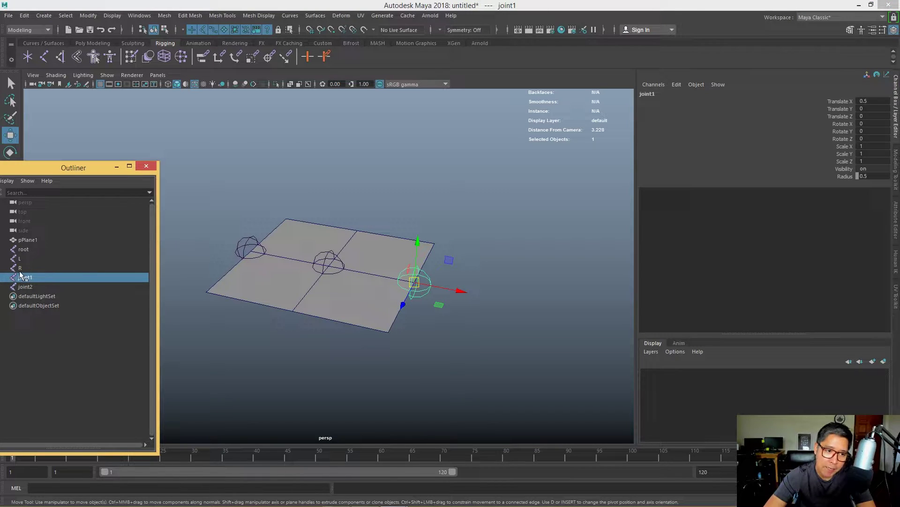
left_click(20, 268)
left_click(27, 278)
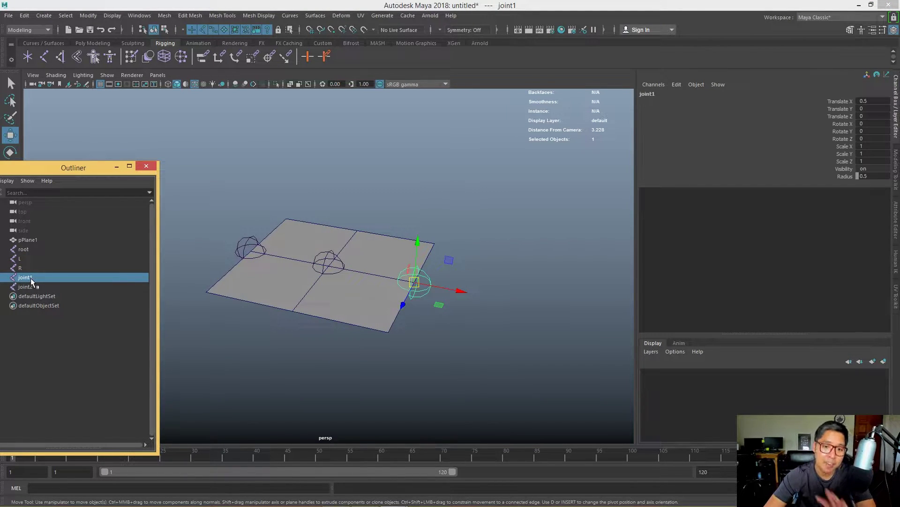
middle_click_drag(30, 277, 26, 258)
left_click(24, 258)
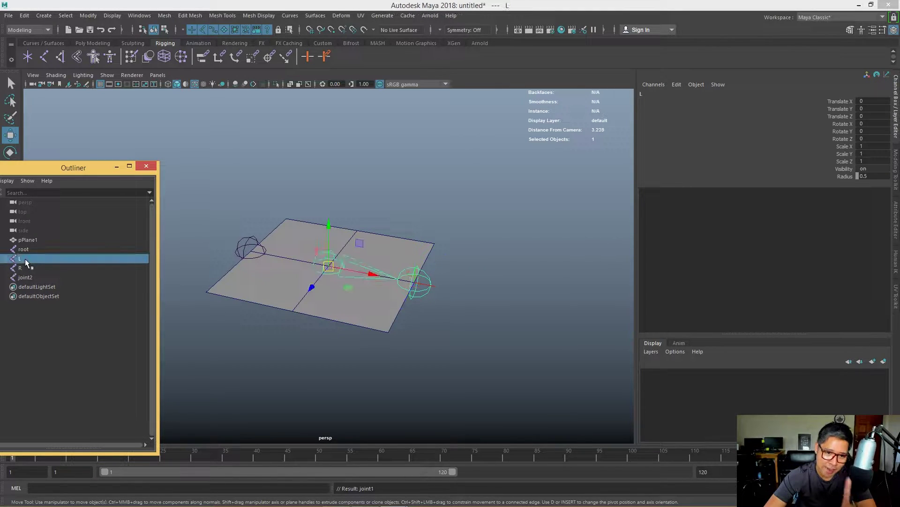
left_click(24, 276)
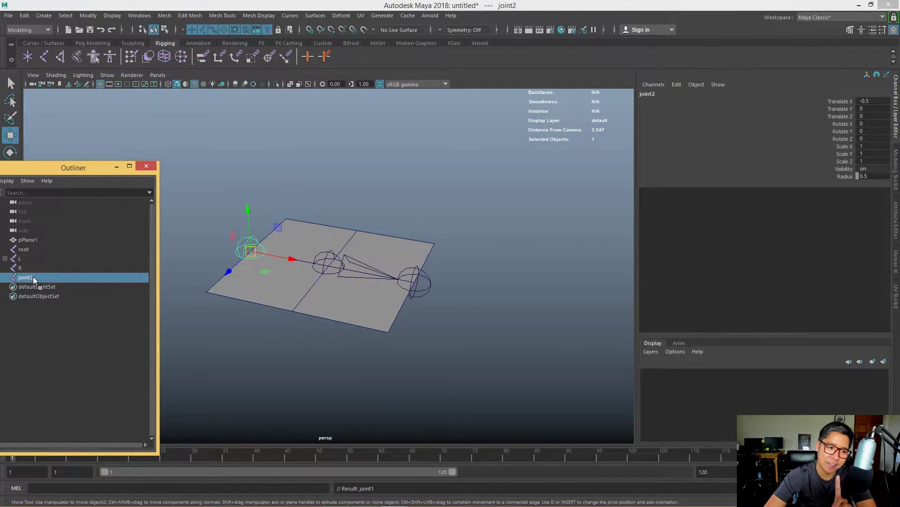
middle_click_drag(33, 277, 40, 268)
left_click(369, 379)
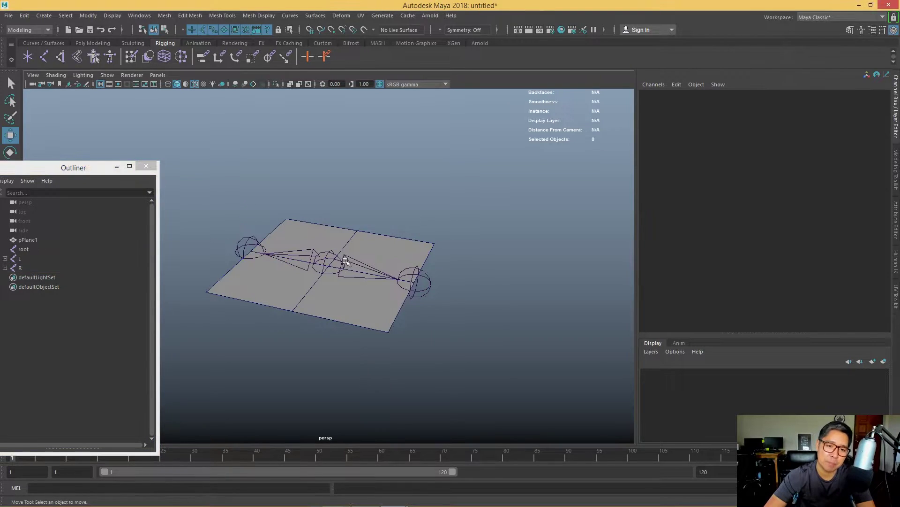
left_click(321, 261)
mouse_move(322, 261)
left_mouse_down("alt")
mouse_move(310, 248)
mouse_move(369, 264)
left_mouse_up("alt")
- Test-rotate the R and L joints, undoing each rotation
left_click(311, 248)
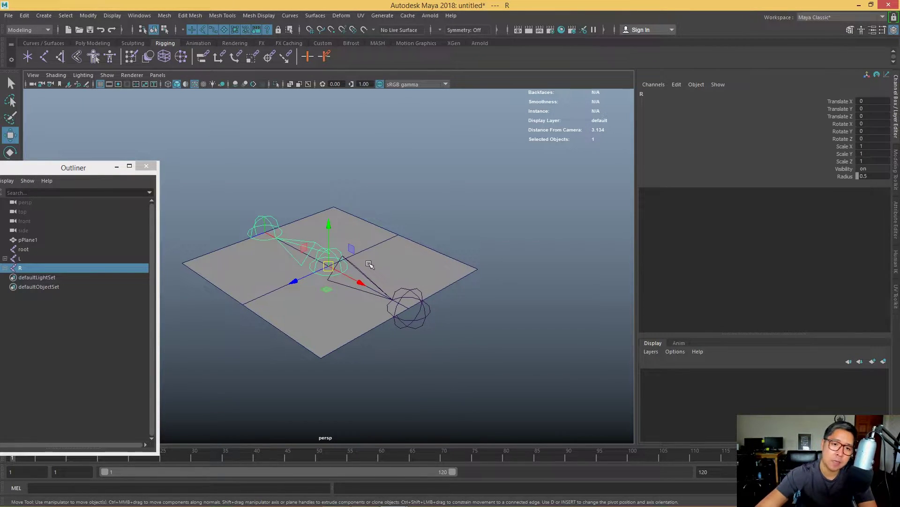
key("e")
left_click_drag(370, 265, 362, 282, "alt")
key("ctrl+z")
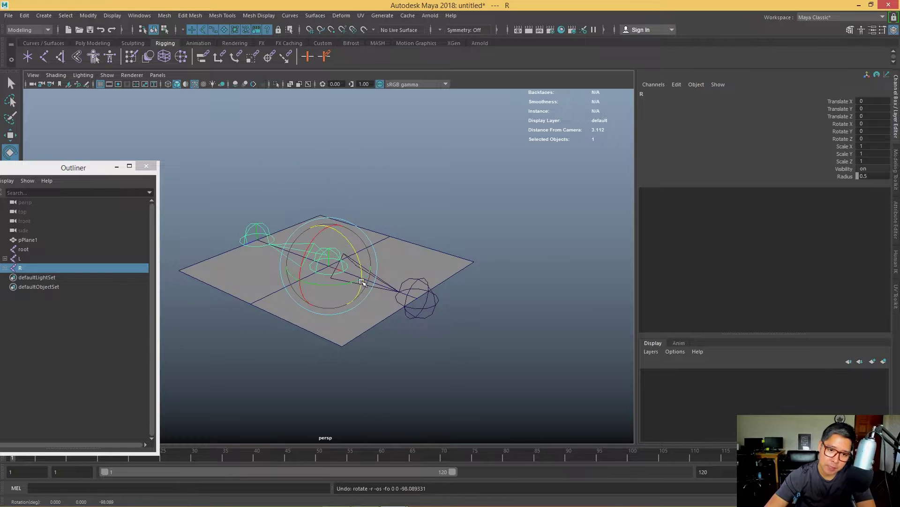
left_click(385, 285)
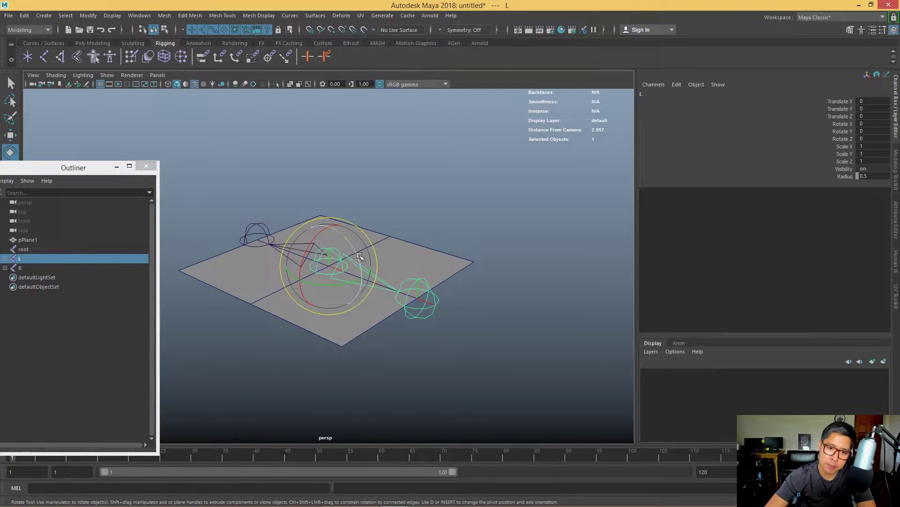
left_click_drag(360, 256, 339, 264)
key("ctrl+z")
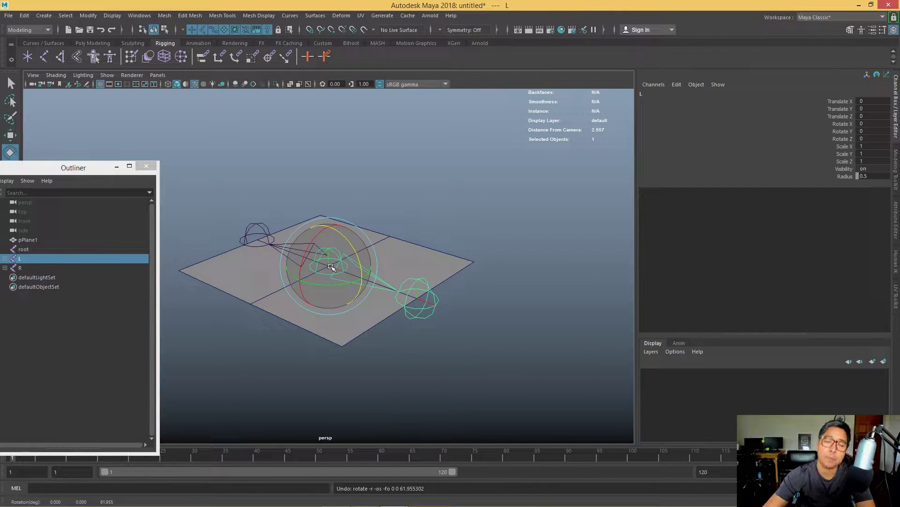
- Parent L and R under root and check the whole skeleton follows root
middle_click_drag(20, 268, 28, 249)
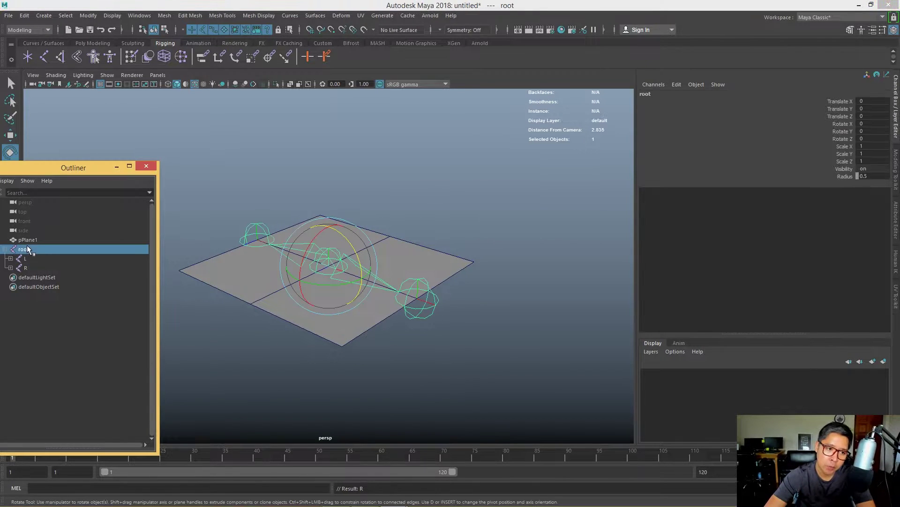
mouse_move(300, 234)
left_mouse_down("alt")
mouse_move(311, 237)
mouse_move(291, 160)
mouse_move(320, 281)
mouse_move(352, 282)
mouse_move(322, 215)
mouse_move(456, 312)
left_mouse_up("alt")
key("w")
key("ctrl+z")
mouse_move(457, 312)
right_mouse_down("alt")
mouse_move(331, 286)
mouse_move(562, 229)
right_mouse_up("alt")
left_click(563, 229)
left_click(394, 249)
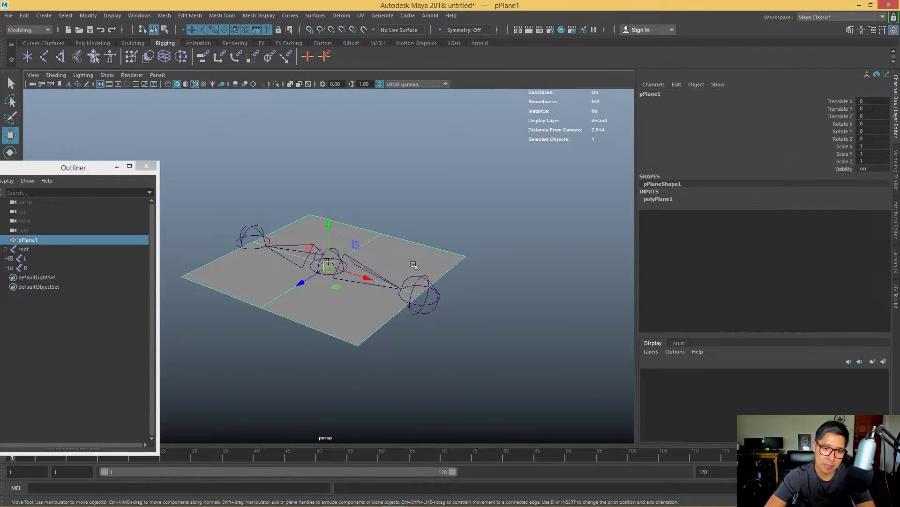
left_click(434, 197)
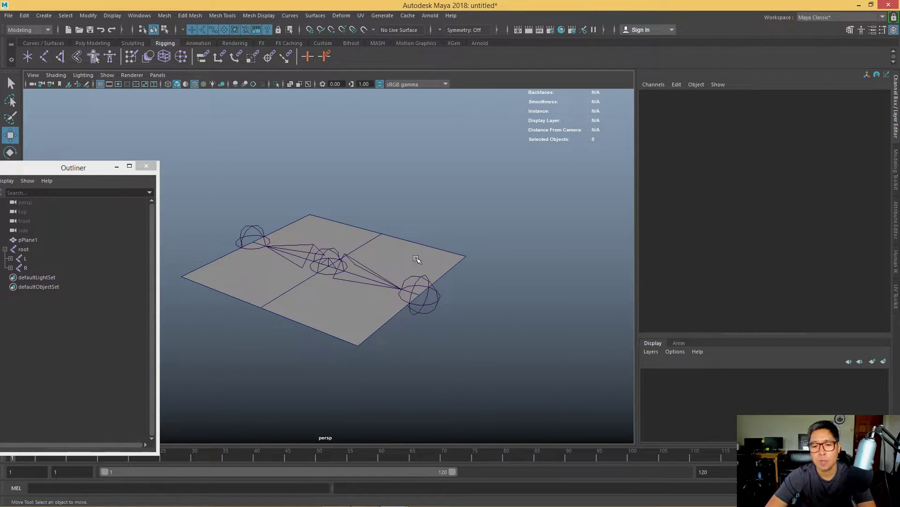
- Bind pPlane1 to the root skeleton with Skin > Bind Skin using default settings
left_click(23, 250)
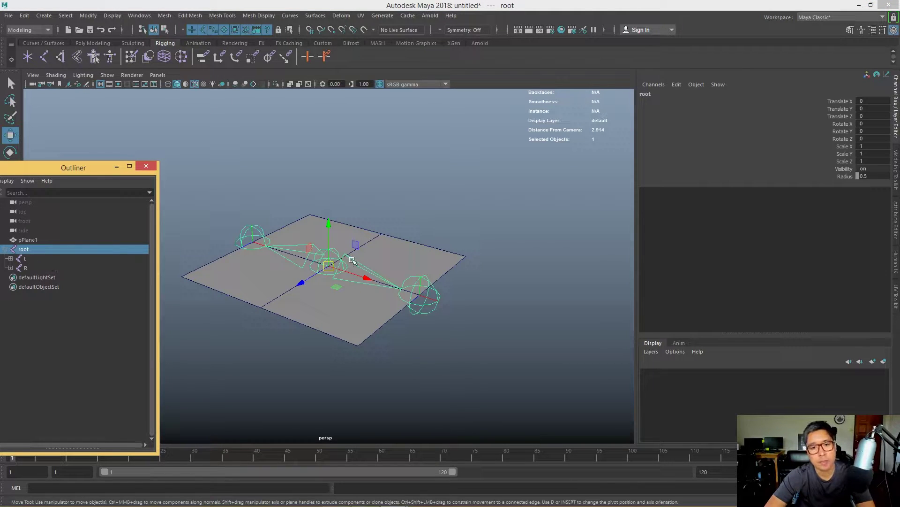
left_click(413, 253, "shift")
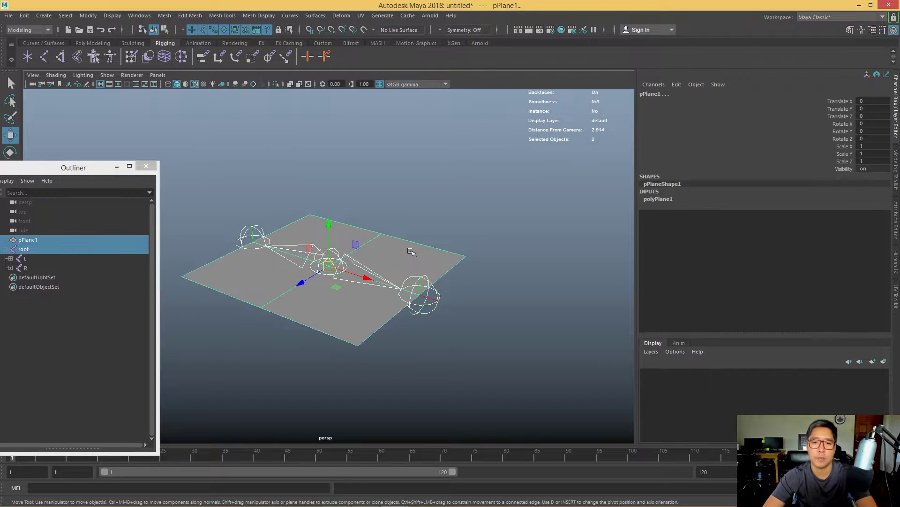
left_click(28, 30)
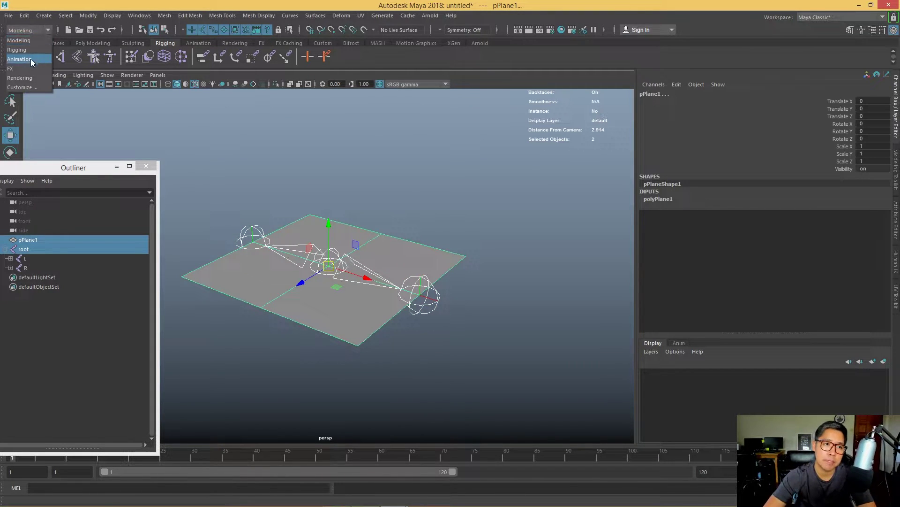
left_click(19, 59)
left_click(28, 30)
left_click(28, 50)
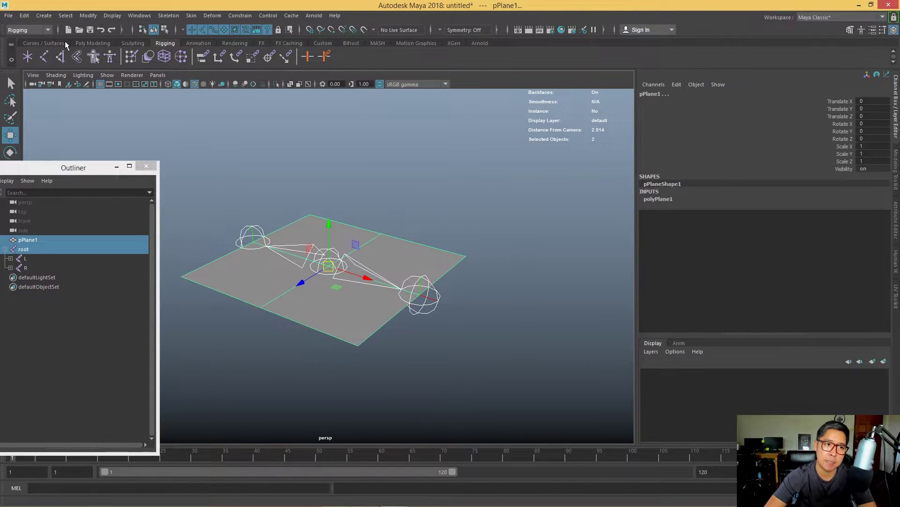
left_click(192, 15)
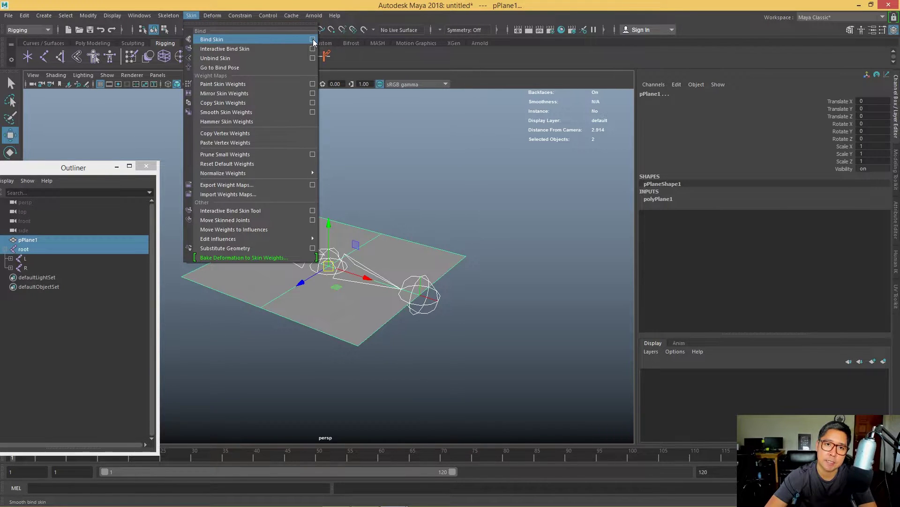
left_click(313, 40)
left_click(330, 117)
left_click(334, 137)
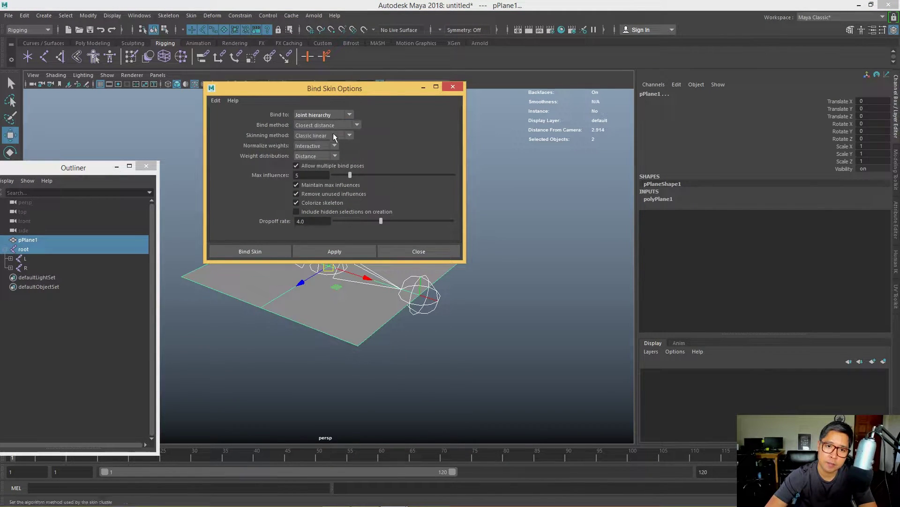
left_click(244, 252)
- Test-rotate joint L to bend the plane like a wing, then undo
left_click(539, 214)
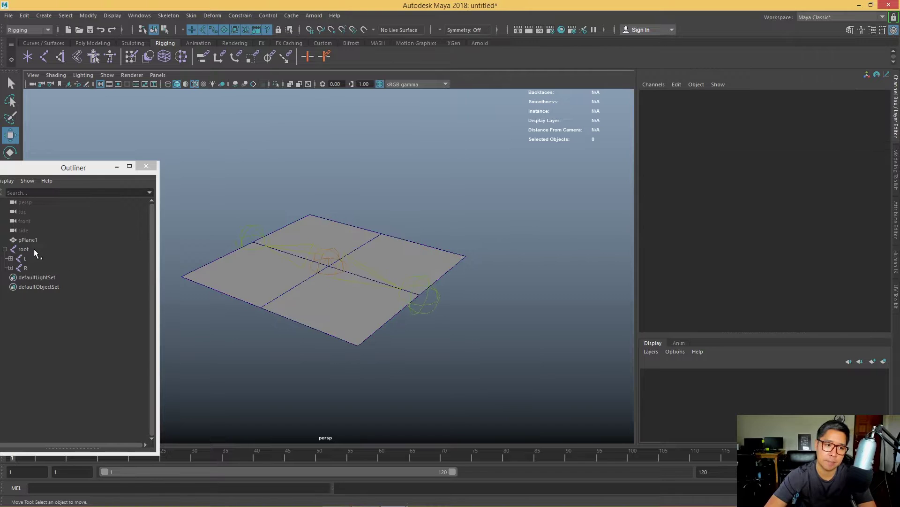
left_click(25, 258)
key("e")
mouse_move(361, 206)
left_mouse_down()
mouse_move(358, 197)
mouse_move(361, 234)
mouse_move(361, 196)
mouse_move(361, 217)
left_mouse_up()
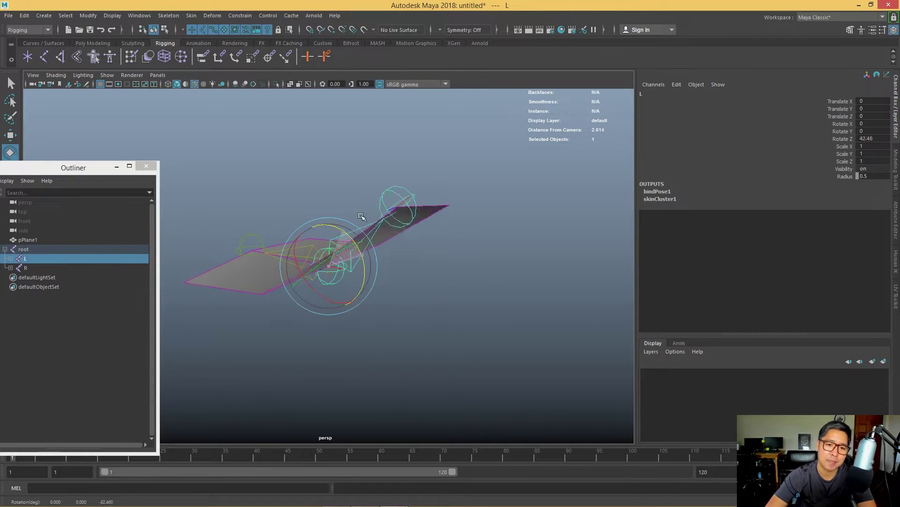
key("ctrl+z")
key("ctrl+z")
key("ctrl+z")
key("ctrl+z")
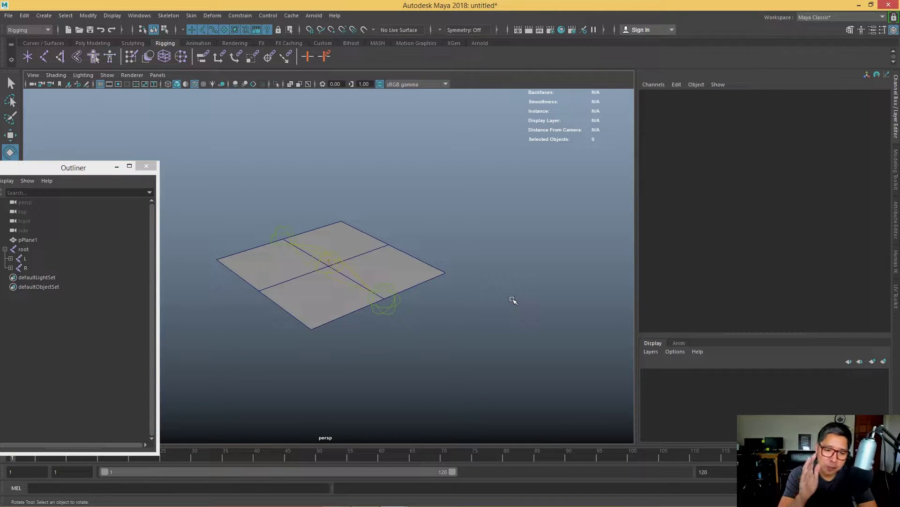
left_click(393, 267)
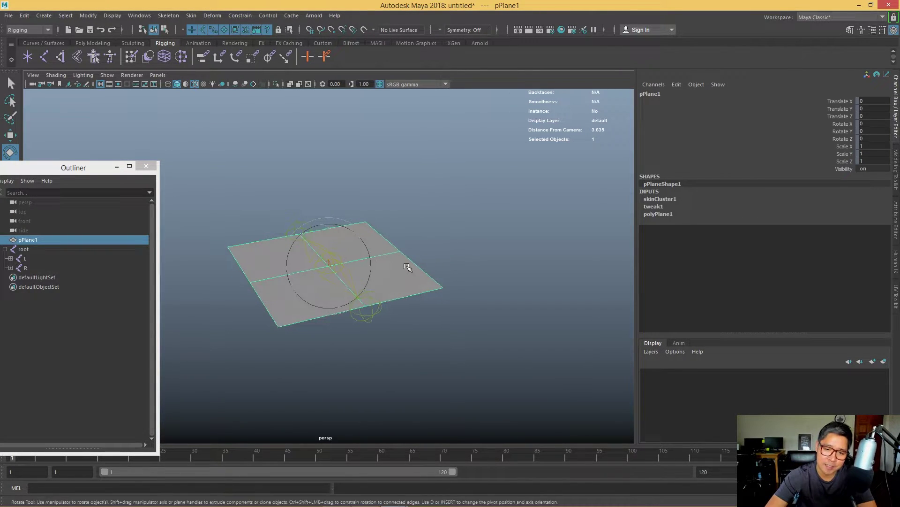
- Change the plane's blinn1 material to an Ai Standard Surface shader
mouse_move(407, 266)
right_mouse_down()
mouse_move(434, 465)
mouse_move(488, 416)
right_mouse_up()
left_click(895, 29)
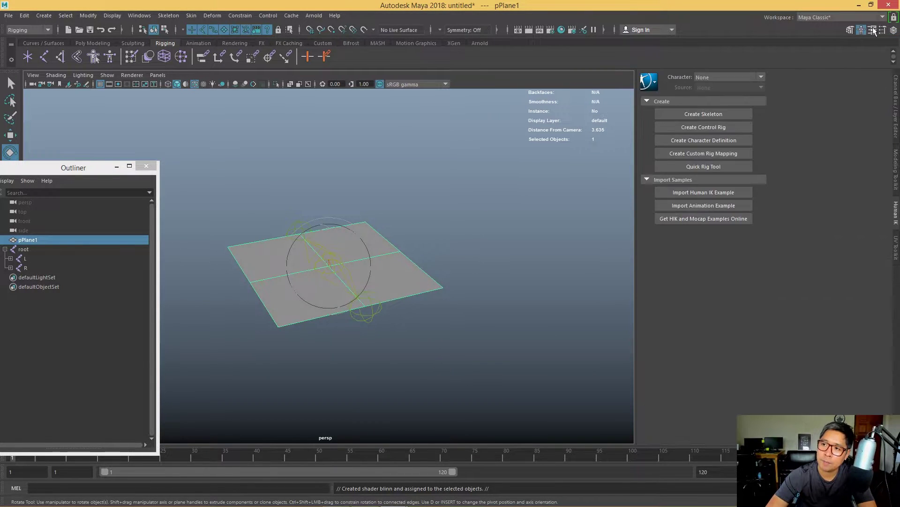
left_click(872, 31)
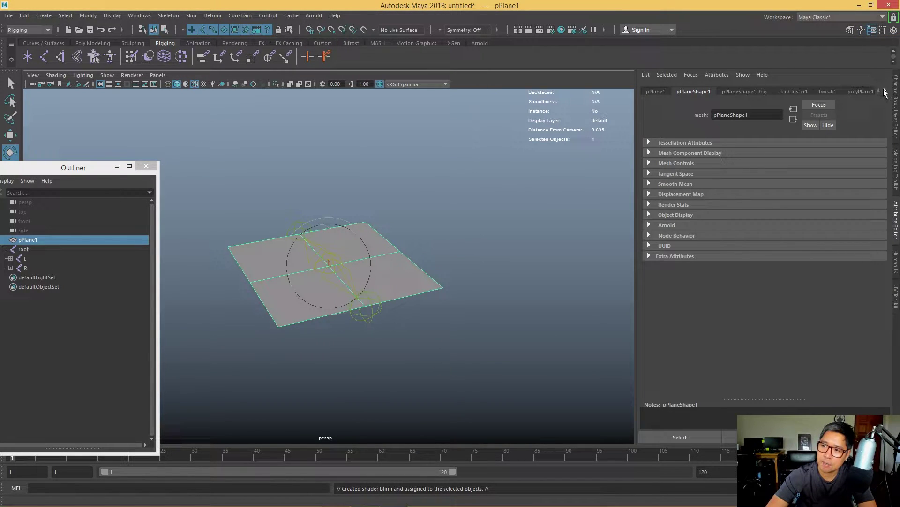
left_click(885, 91)
left_click(746, 176)
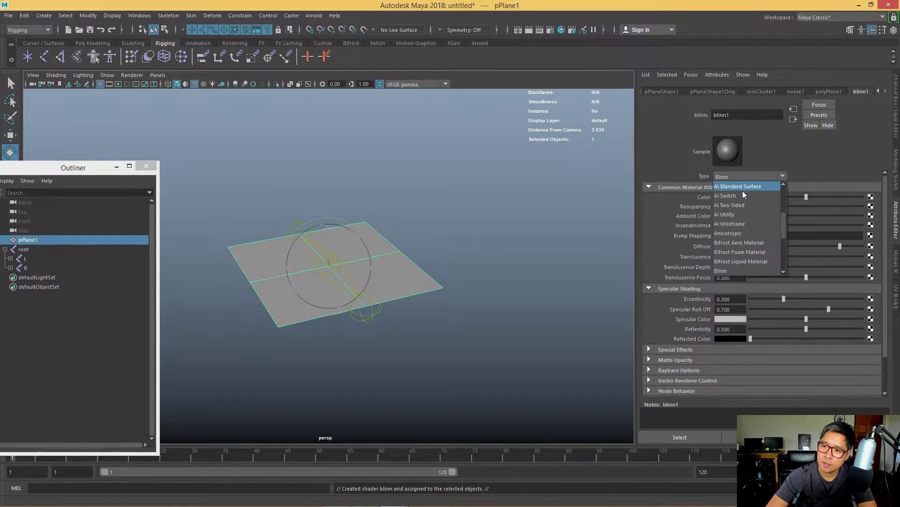
left_click_drag(370, 225, 418, 235, "alt")
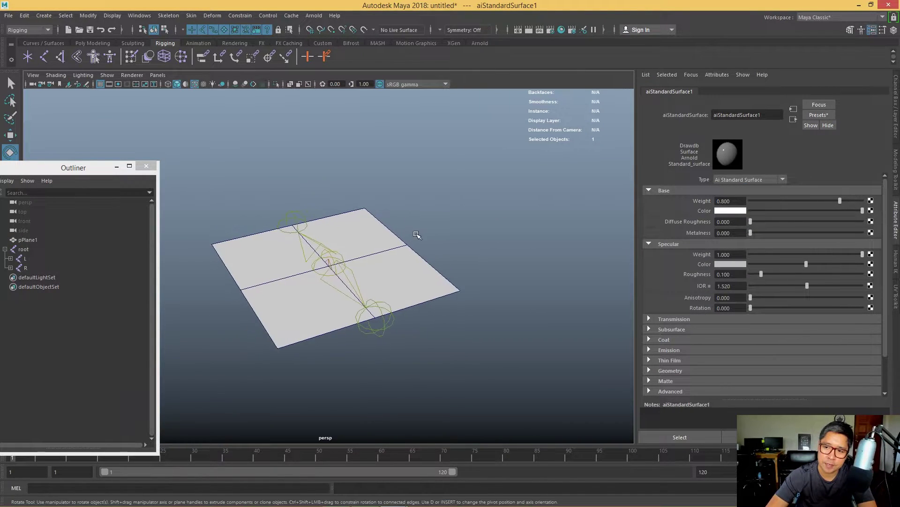
left_click(871, 5)
left_click(804, 36)
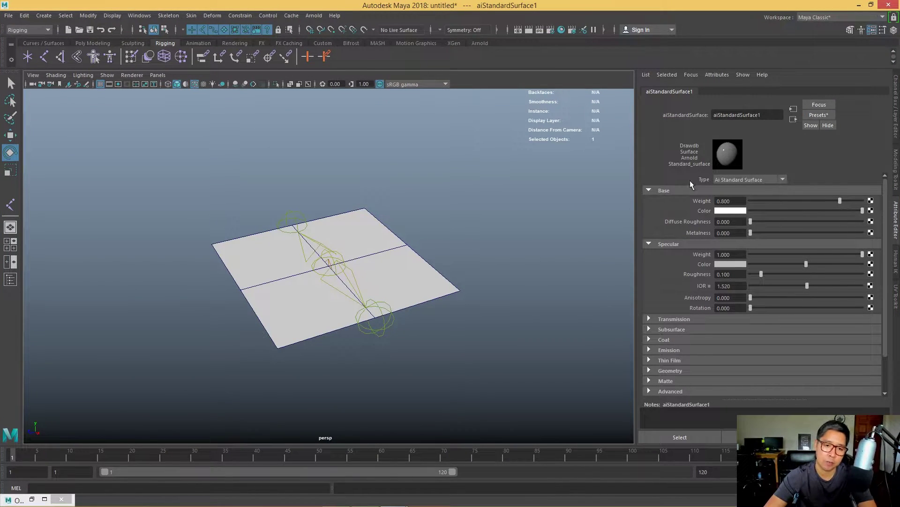
- Load the butterfly PNG as the colour texture and display textures in the viewport
left_click(528, 261)
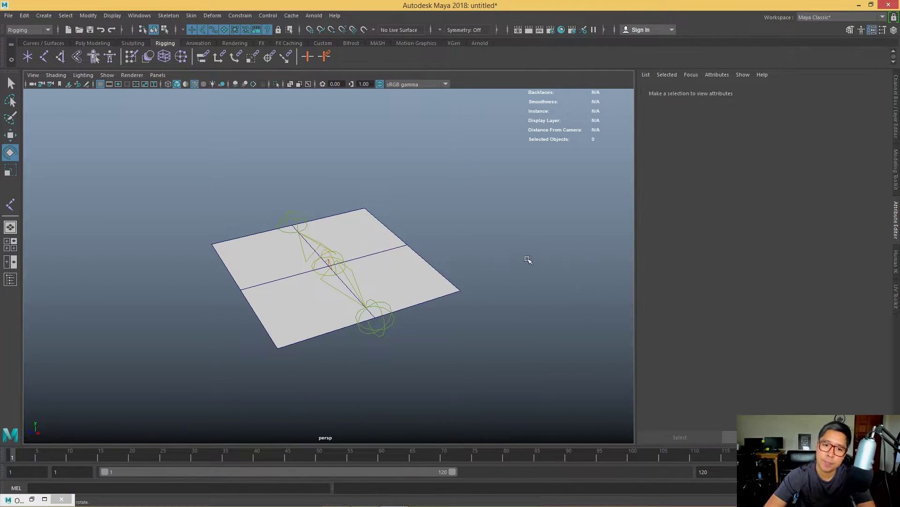
left_click(447, 263)
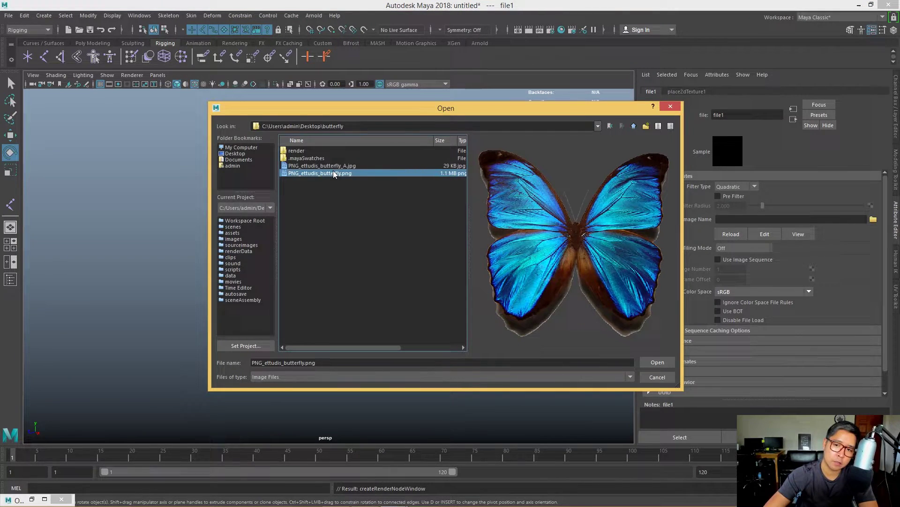
double_click(333, 173)
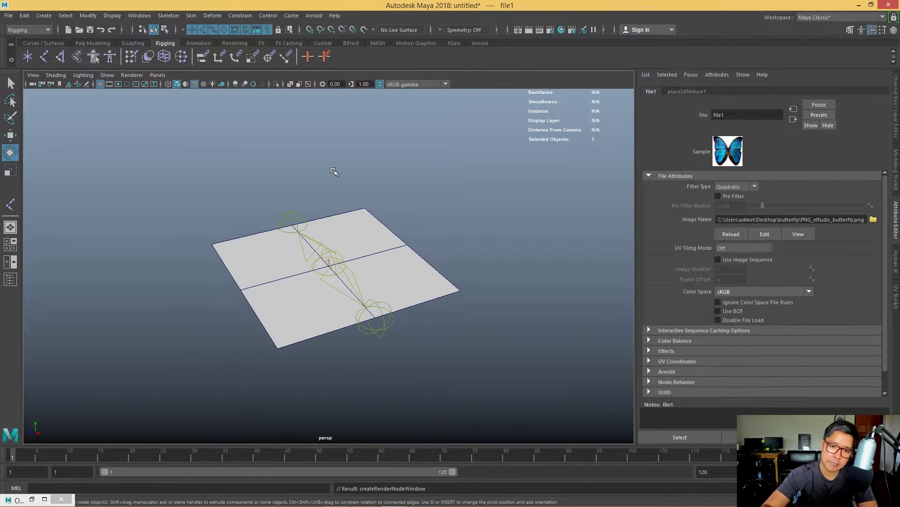
key("6")
left_click(466, 260)
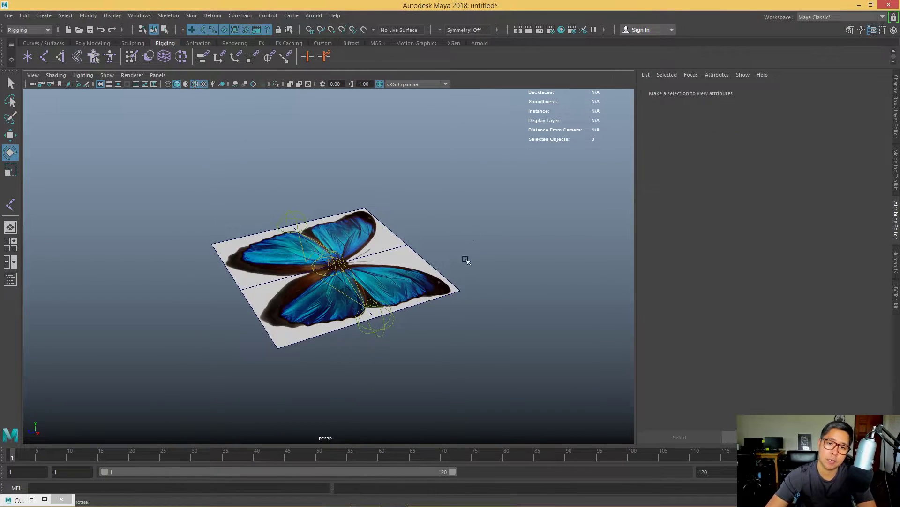
mouse_move(466, 260)
left_mouse_down("alt")
mouse_move(280, 255)
mouse_move(371, 270)
left_mouse_up("alt")
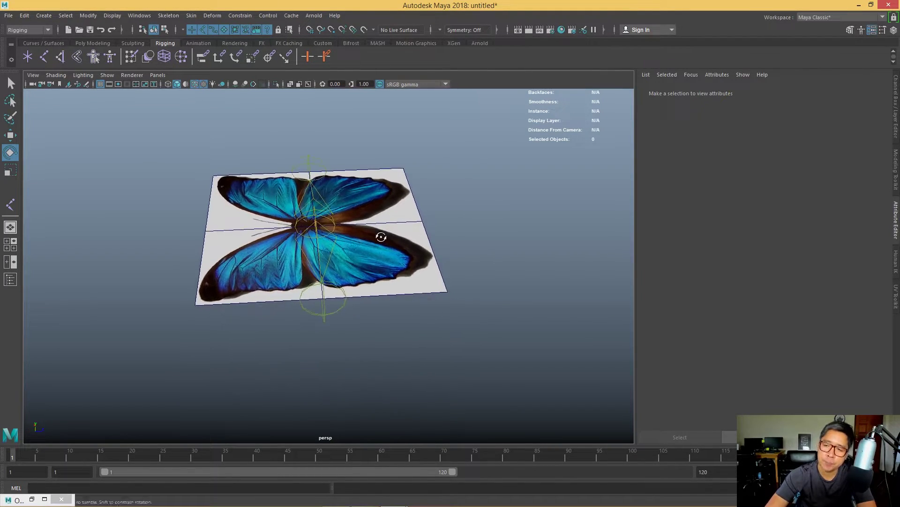
left_click_drag(371, 270, 420, 238, "alt")
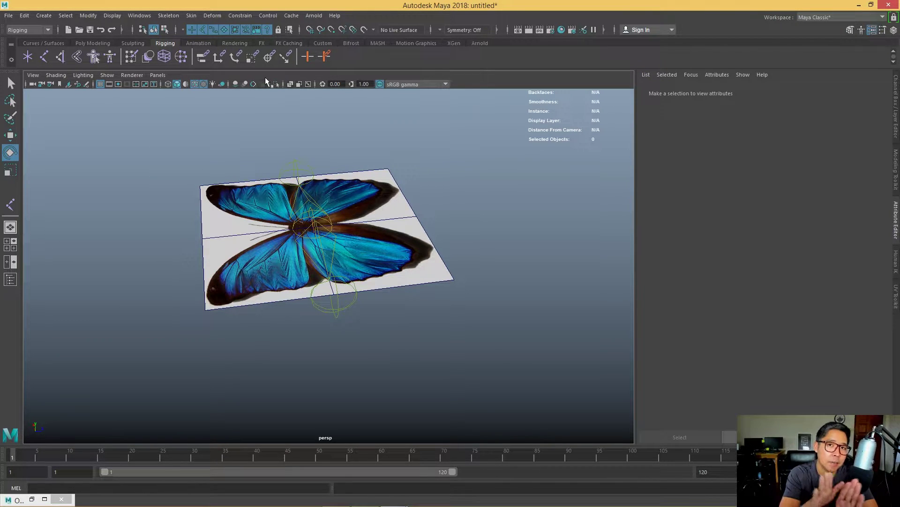
left_click_drag(277, 249, 245, 247, "alt")
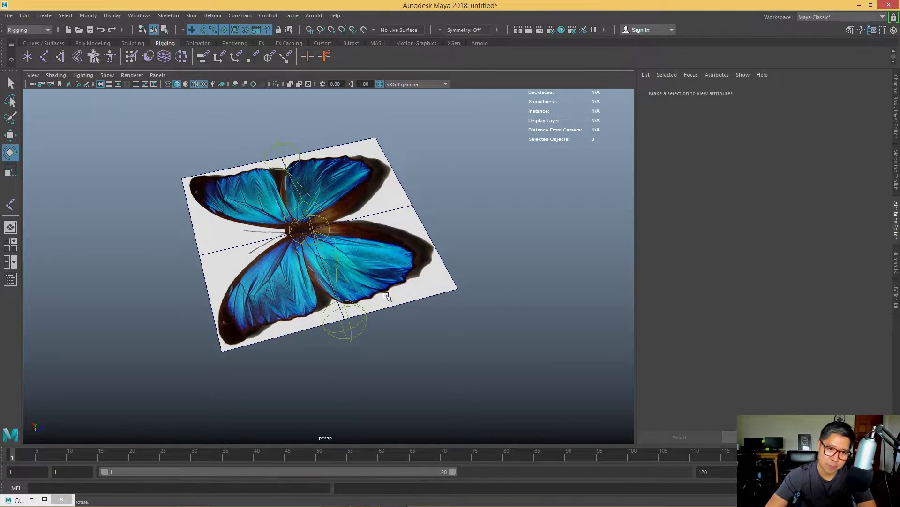
- Connect a File texture to aiStandardSurface1's Geometry Opacity
left_click(401, 190)
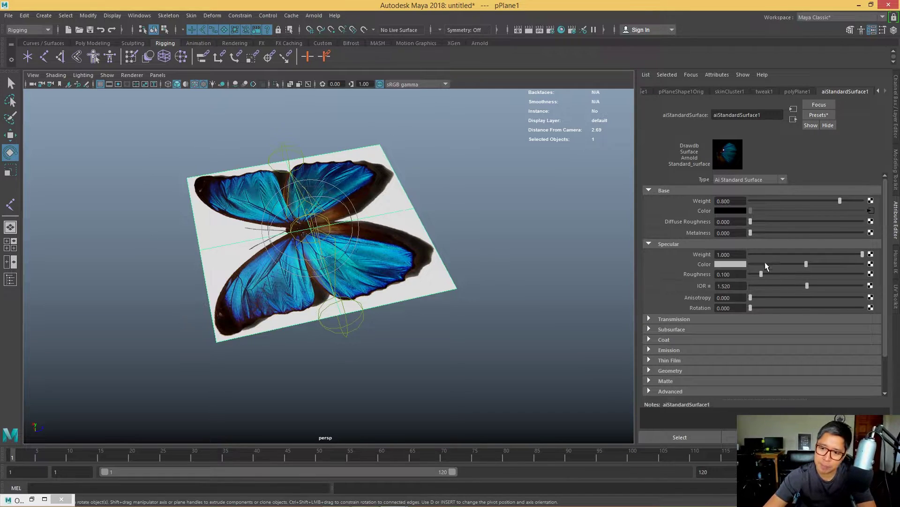
scroll(689, 323, "down", 2)
left_click(671, 340)
scroll(789, 331, "down", 2)
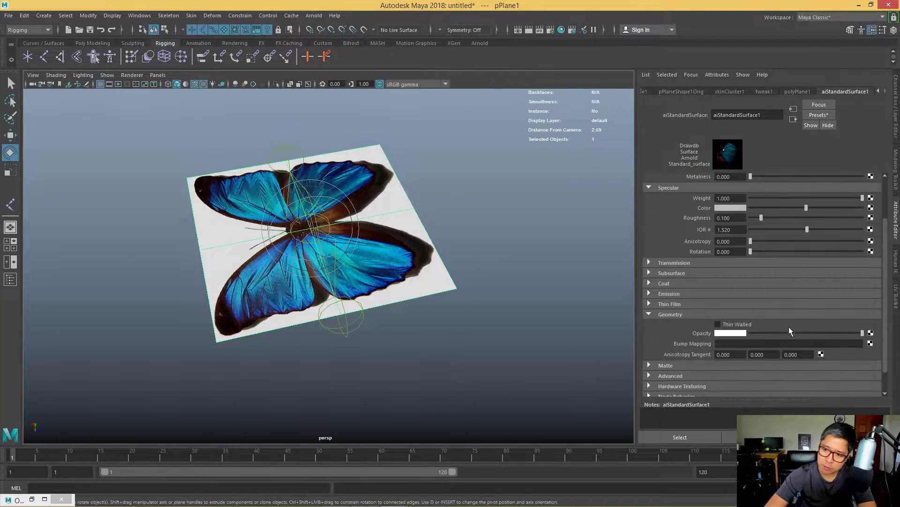
mouse_move(854, 332)
left_mouse_down()
mouse_move(720, 339)
mouse_move(842, 339)
left_mouse_up()
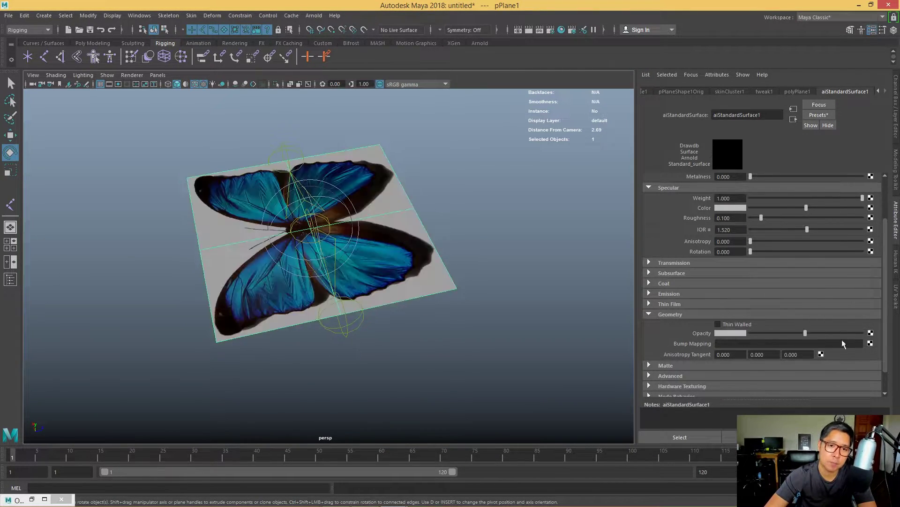
left_click(870, 332)
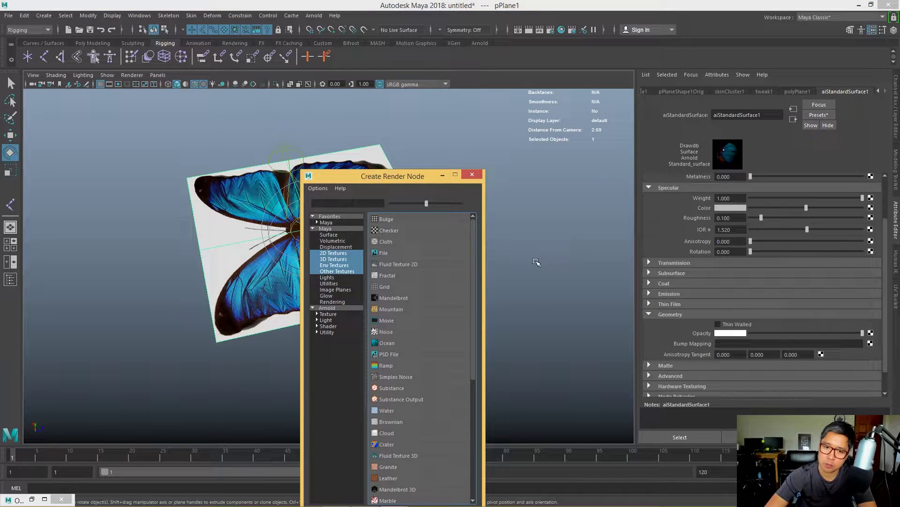
left_click(387, 253)
- Load PNG_ettudis_butterfly_A.jpg into file2 and enable Alpha Is Luminance
left_click(873, 220)
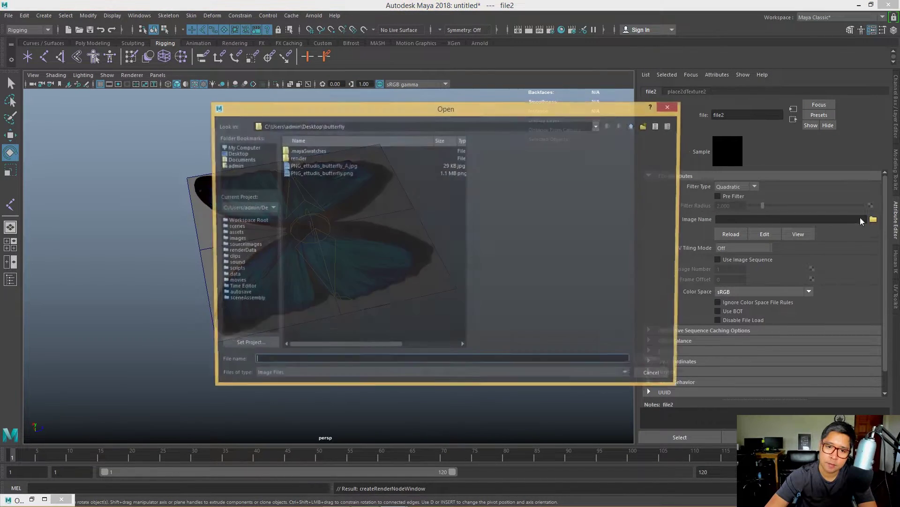
left_click(336, 171)
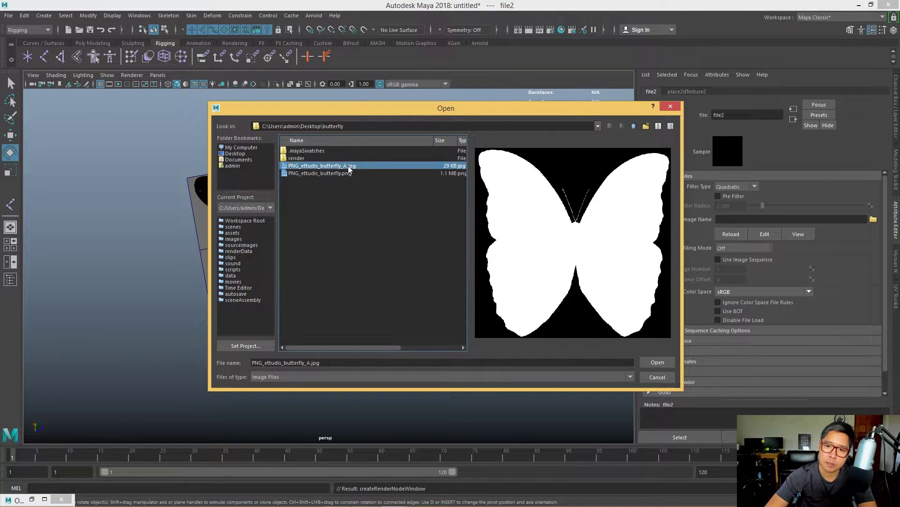
double_click(348, 166)
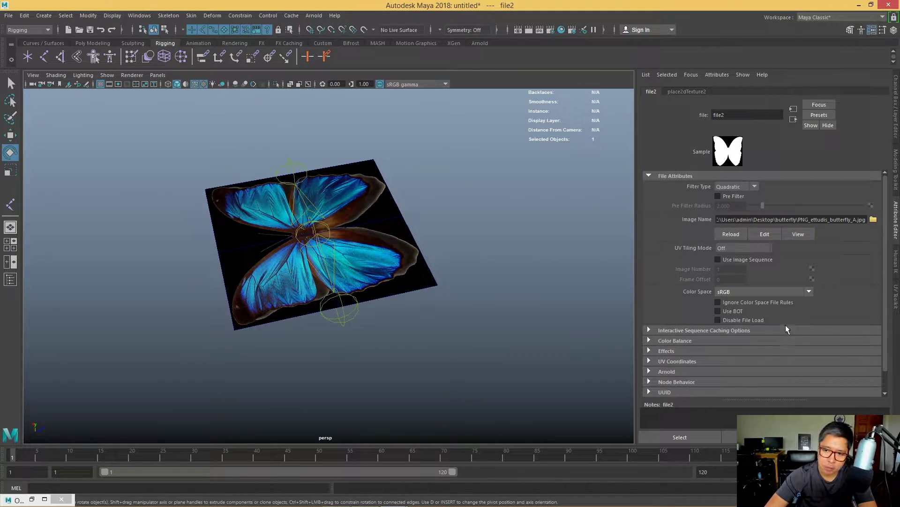
left_click(683, 344)
scroll(747, 328, "down", 2)
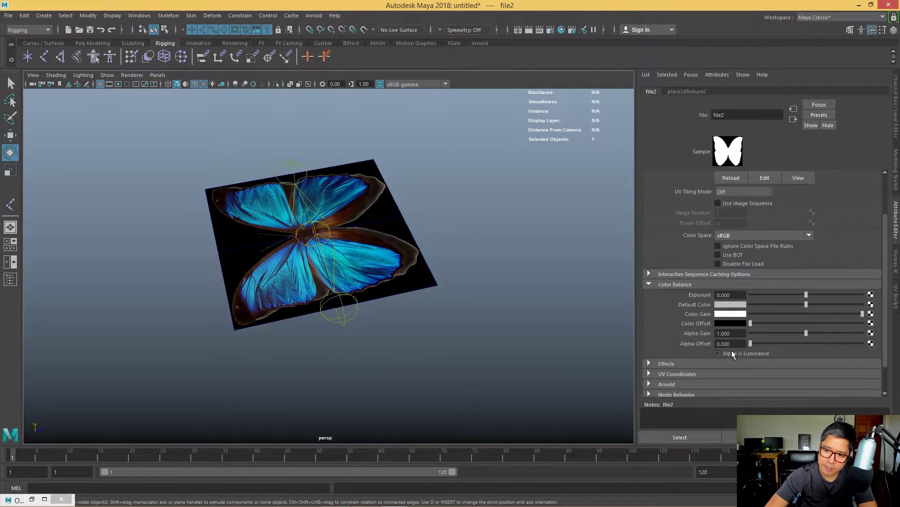
mouse_move(487, 281)
right_mouse_down("alt")
mouse_move(429, 228)
mouse_move(532, 257)
right_mouse_up("alt")
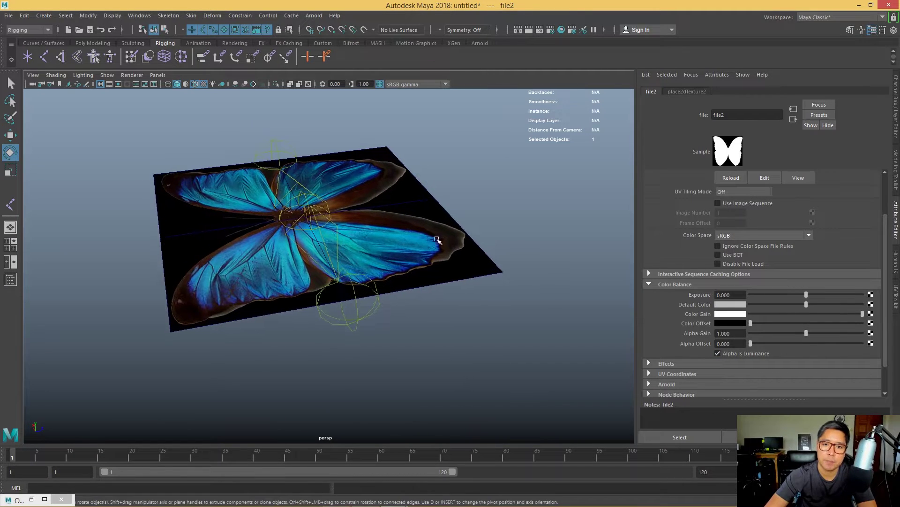
left_click(507, 214)
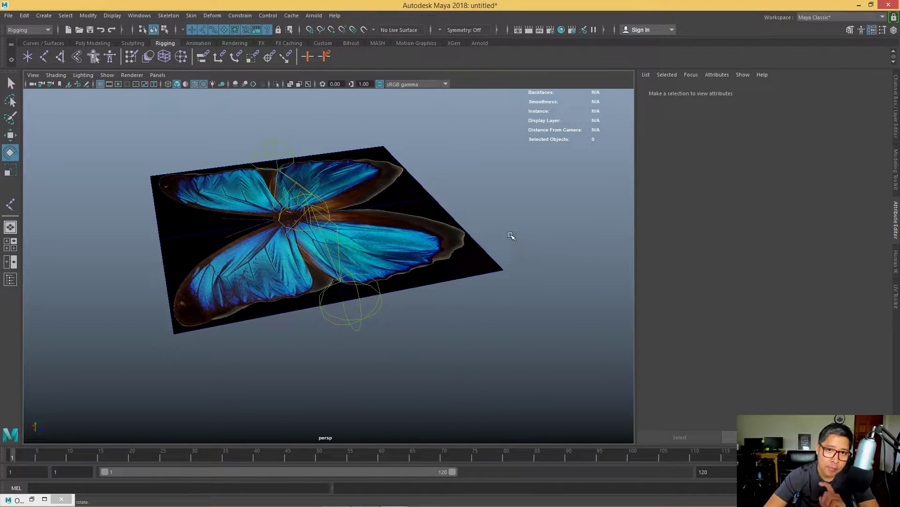
left_click(434, 241)
left_click(415, 250)
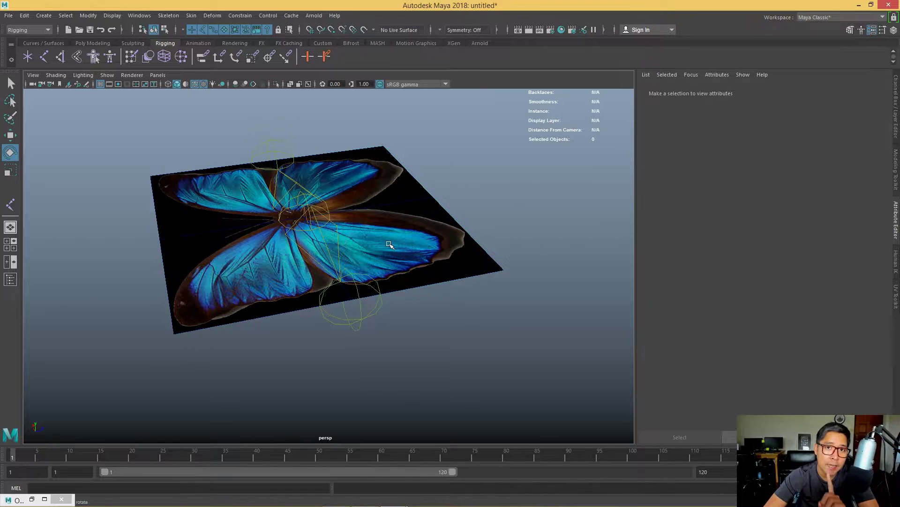
- Open pPlaneShape1's Arnold options to make the plane non-opaque
left_click(706, 91)
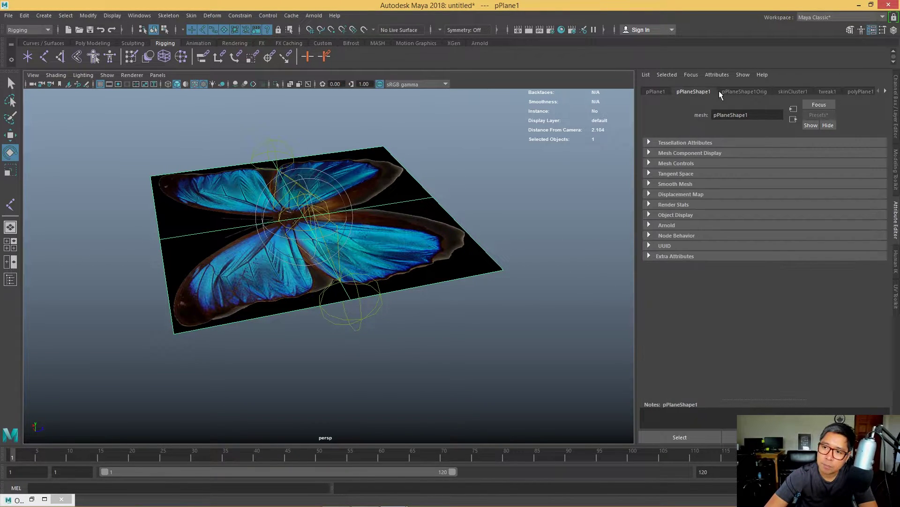
left_click(661, 235)
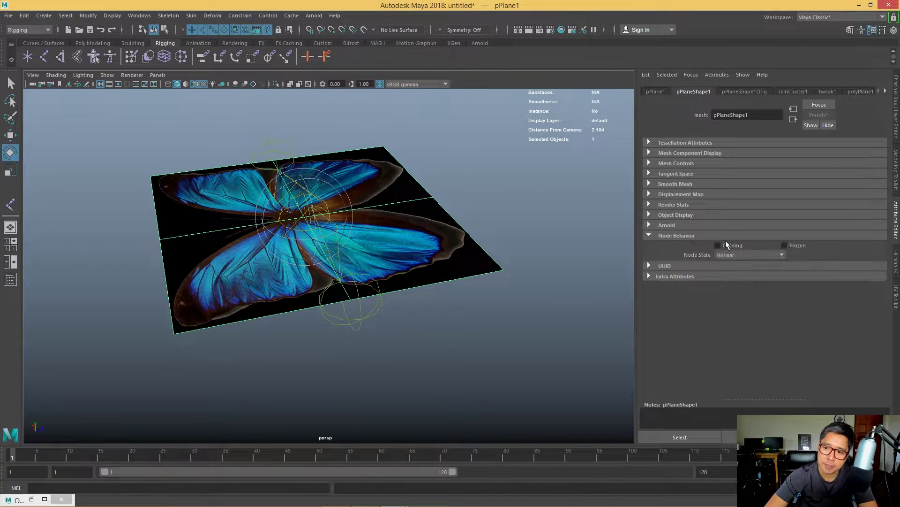
left_click(665, 225)
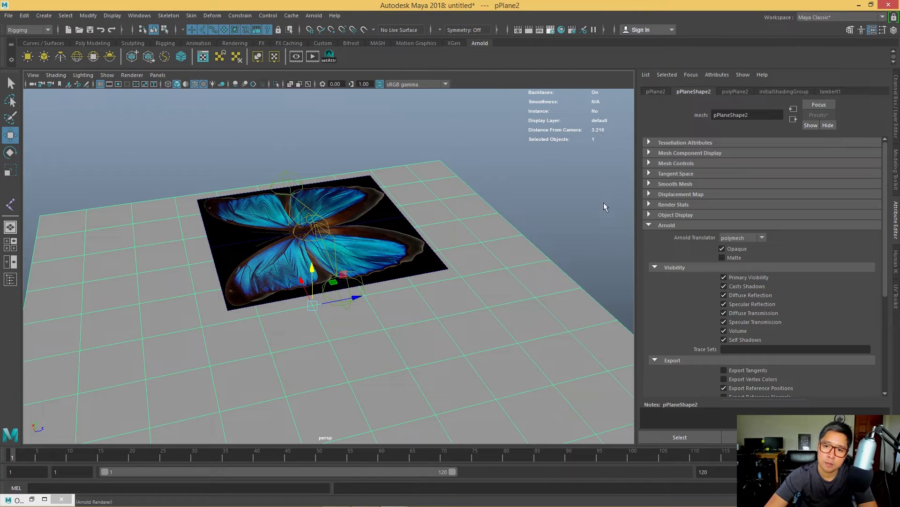
- Review the Arnold render settings and restore the Outliner window
left_click(469, 98)
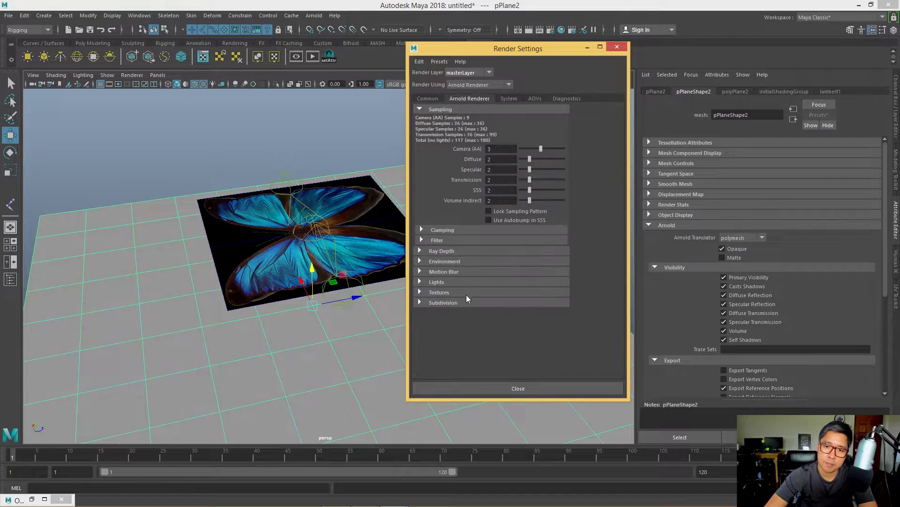
left_click(433, 302)
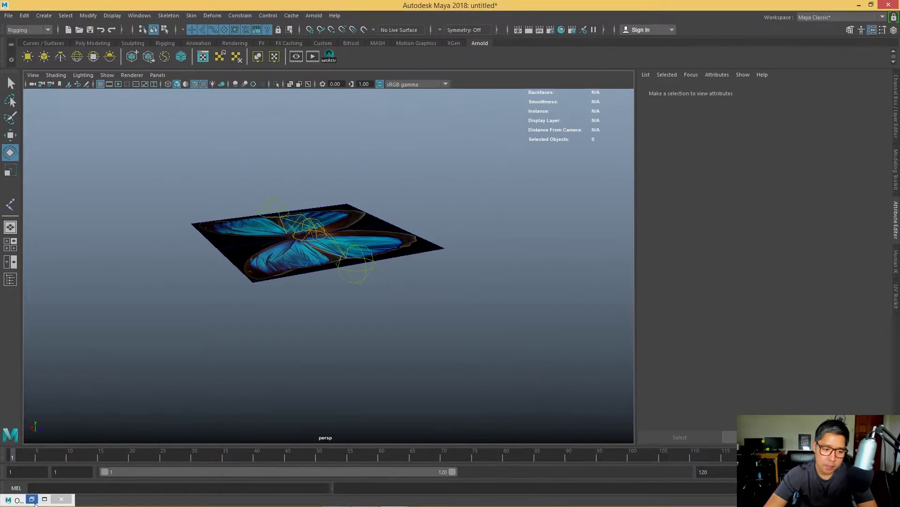
left_click(33, 499)
left_click_drag(89, 173, 126, 94)
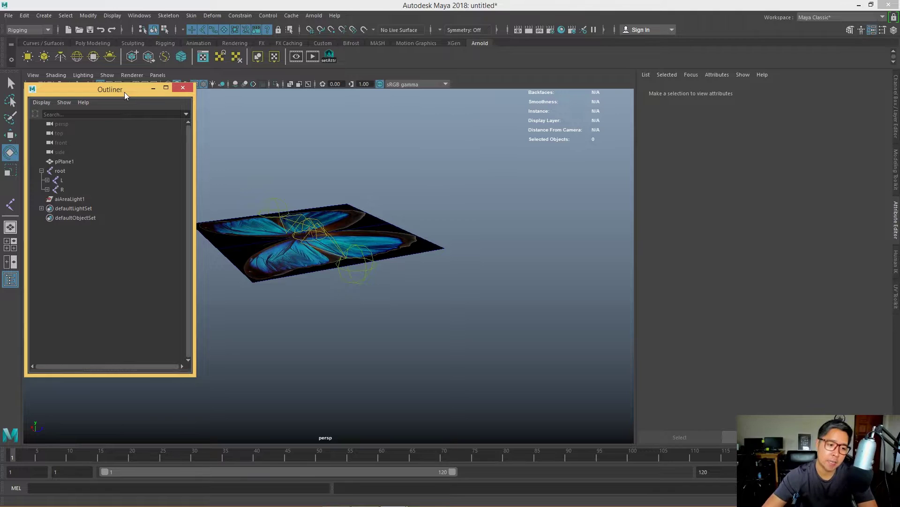
- Set the playback end frame to 60 and select the root joint in move mode
double_click(704, 471)
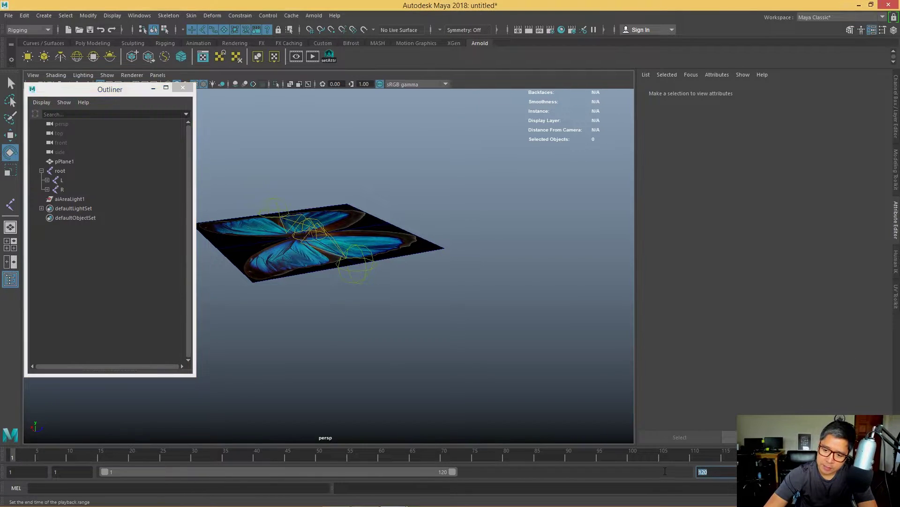
type("60")
key("Return")
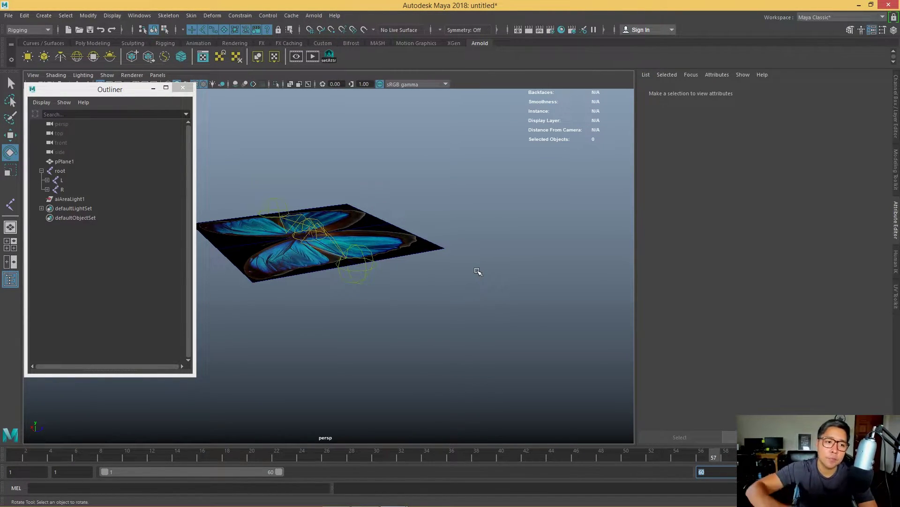
left_click(60, 170)
key("f")
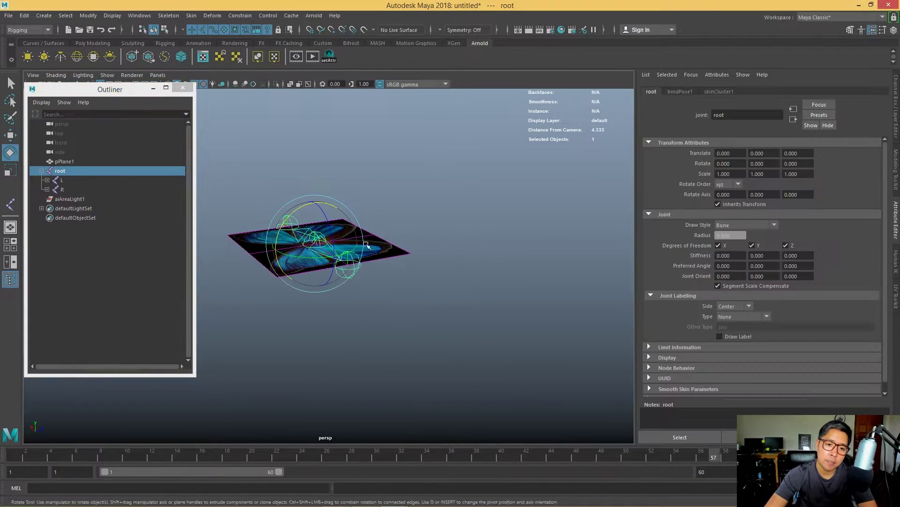
key("w")
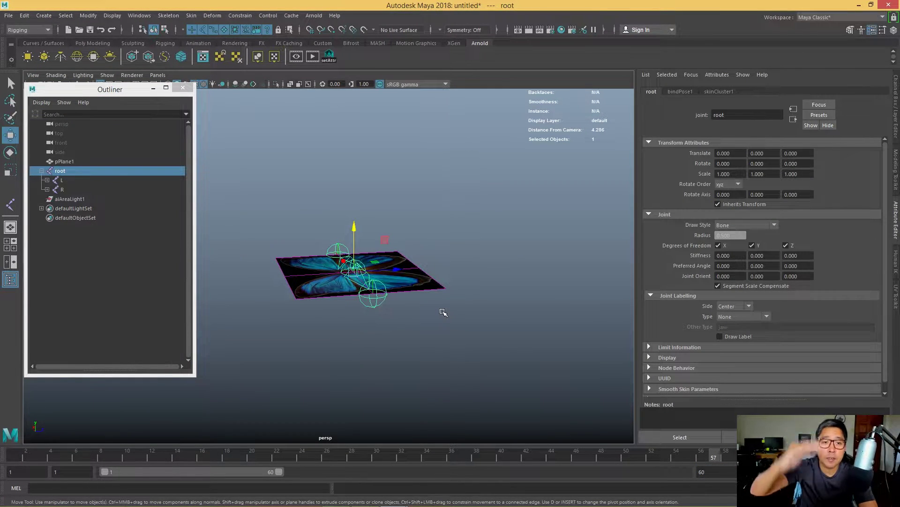
- Key the root joint every ten frames from 1 to 50, alternating lowered and raised Y positions
key("s")
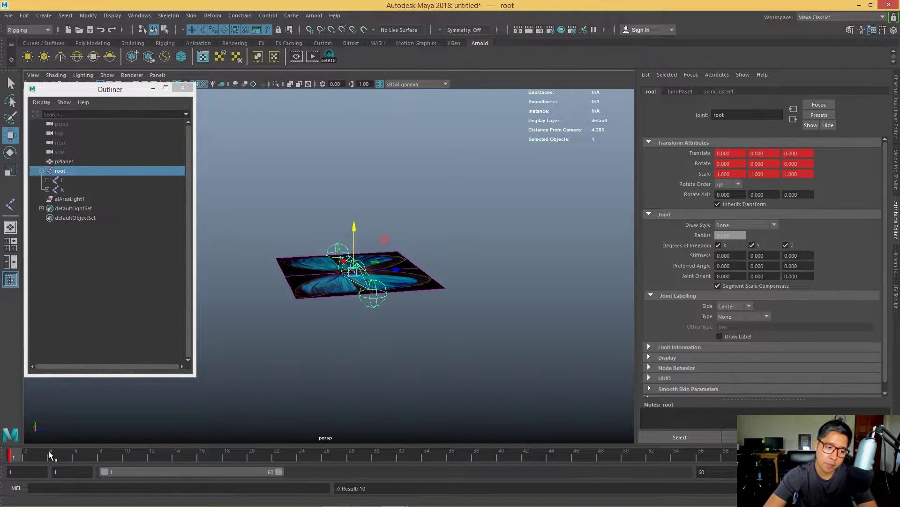
left_click(330, 456)
key("s")
left_click(451, 456)
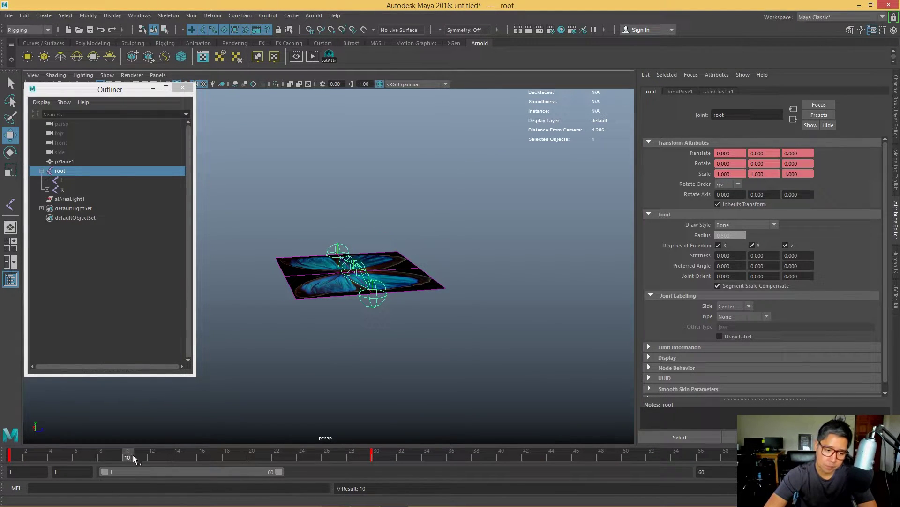
middle_click_drag(183, 403, 186, 427)
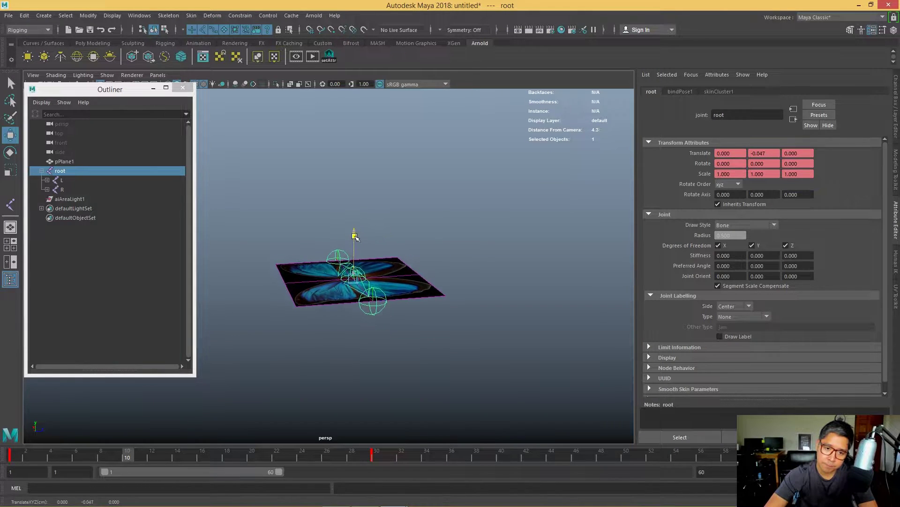
key("s")
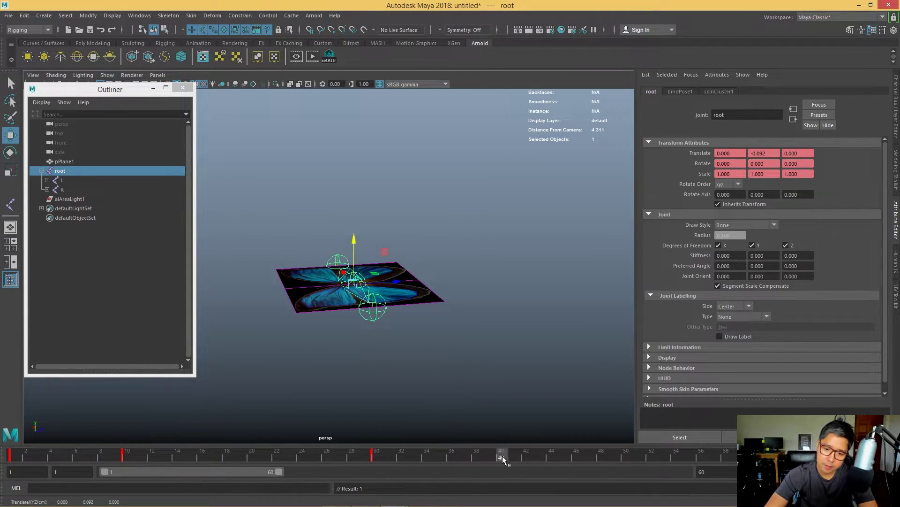
key("s")
left_click_drag(114, 457, 252, 457)
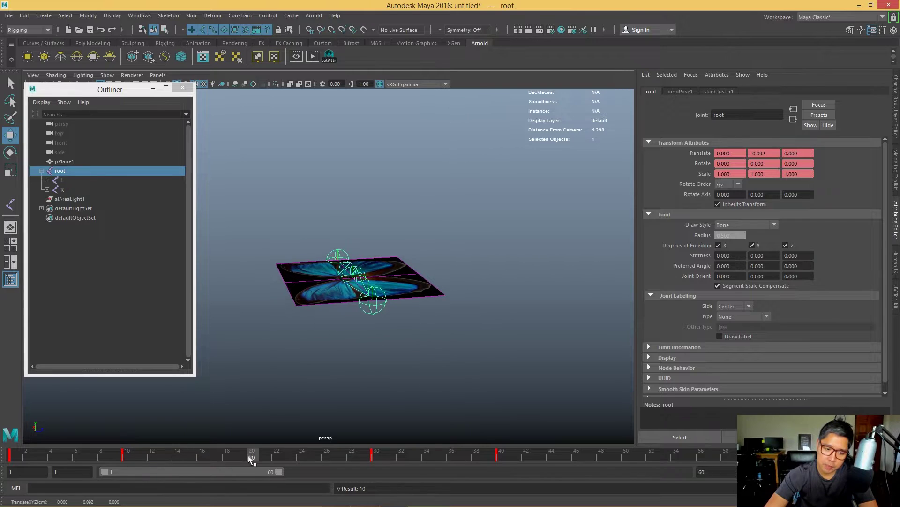
middle_click_drag(270, 425, 273, 405)
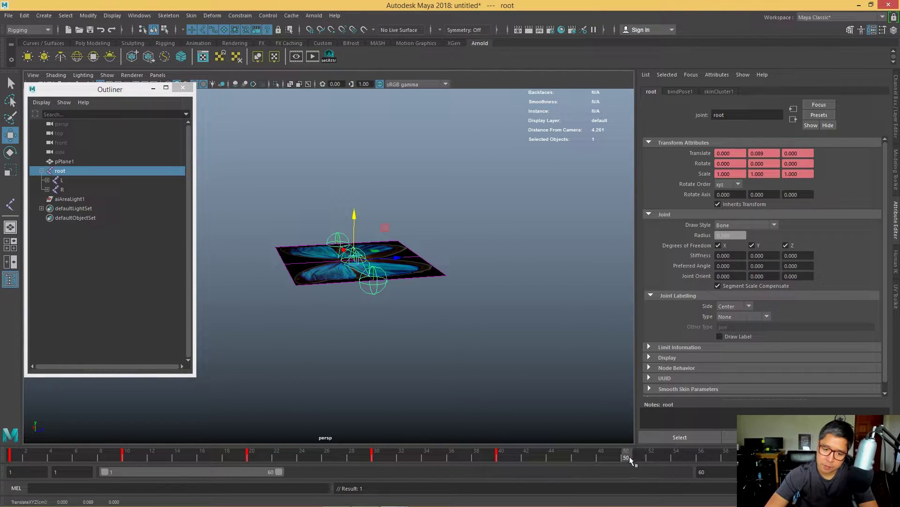
key("s")
- Play back the bobbing animation, stop it, and select both wing joints
left_click(788, 458)
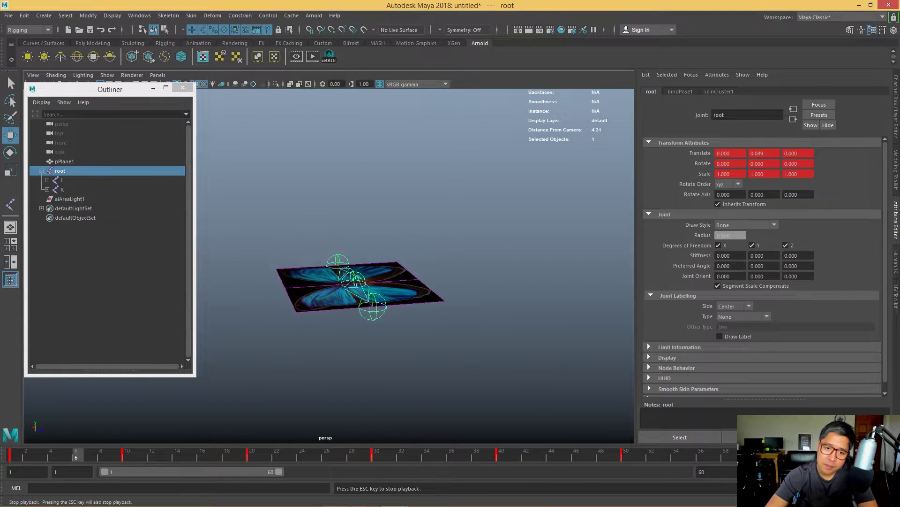
key("Escape")
left_click(61, 180)
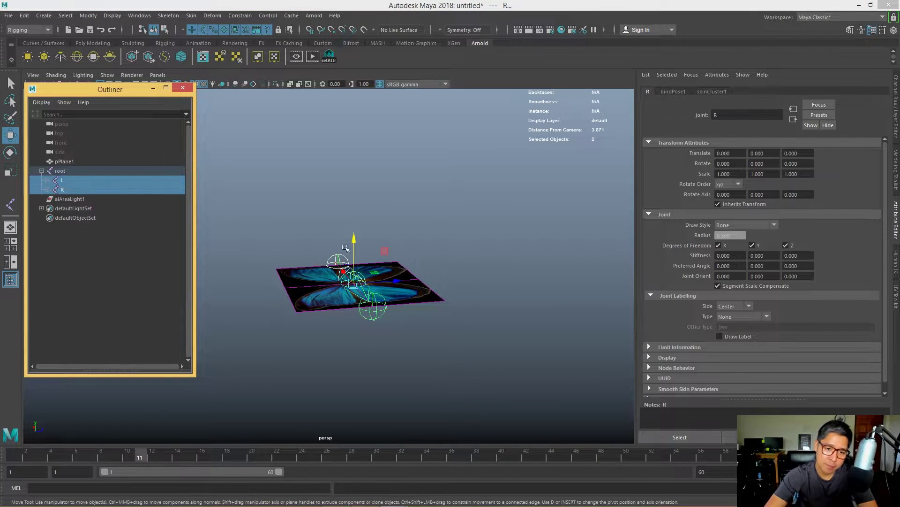
- Select the right wing joint R in rotate mode, undoing a test rotation
key("e")
mouse_move(376, 253)
left_mouse_down()
mouse_move(358, 249)
mouse_move(357, 281)
left_mouse_up()
left_click(305, 249)
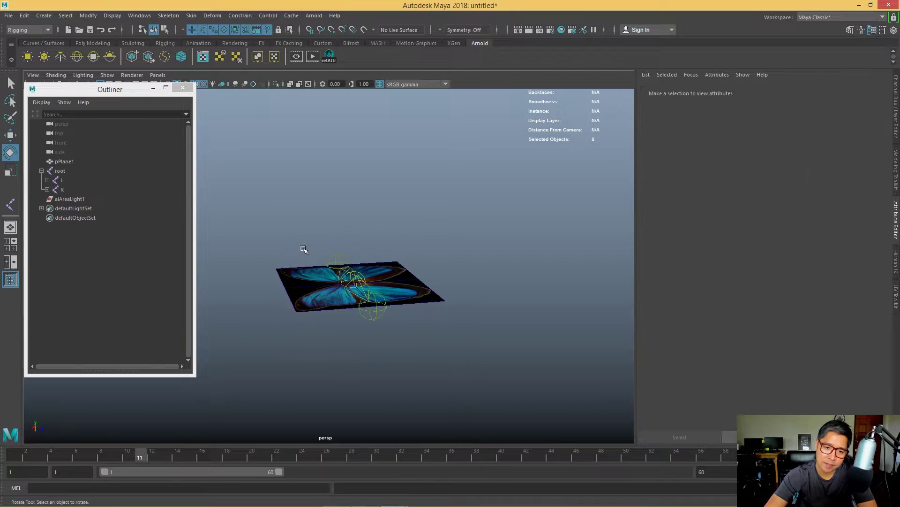
left_click(387, 275)
left_click(420, 282, "ctrl")
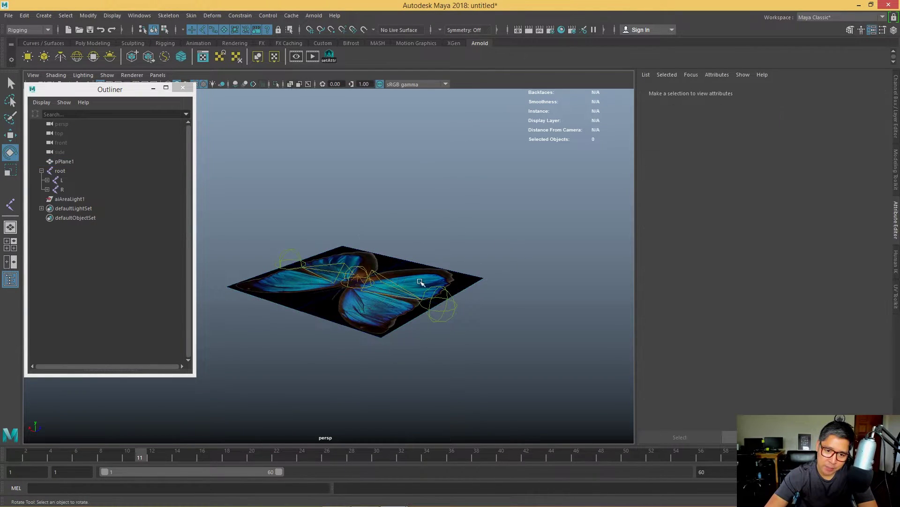
left_click(399, 286)
left_click_drag(398, 286, 291, 338)
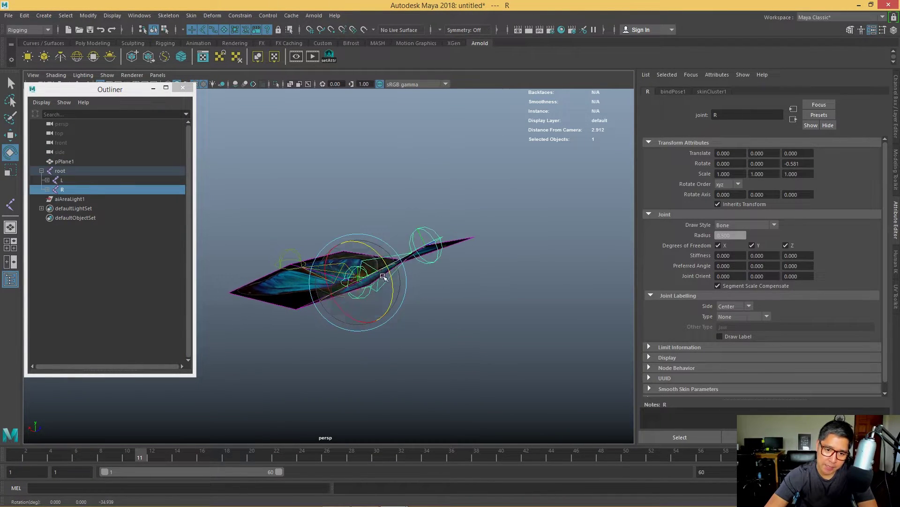
key("ctrl+z")
- Key joint R at frames 1, 10, 20, 30, 40 and 50
left_click(14, 455)
key("s")
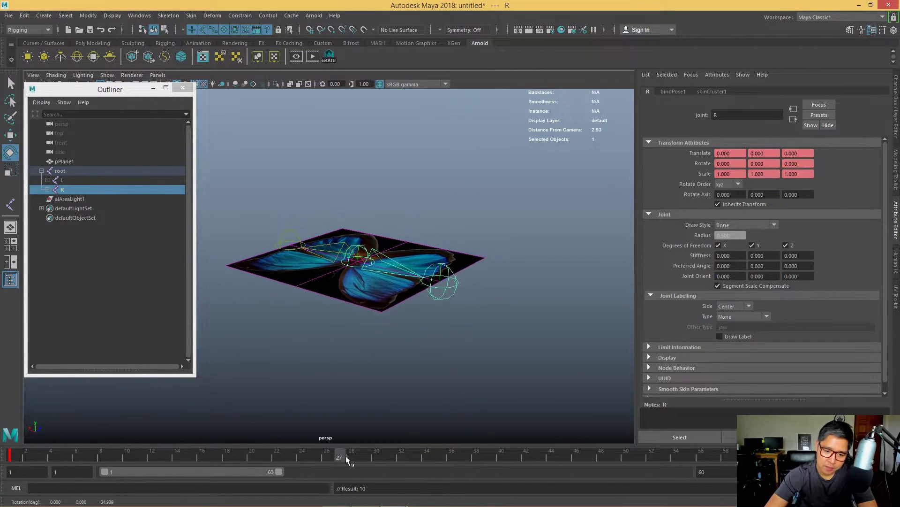
left_click_drag(86, 455, 377, 458)
key("s")
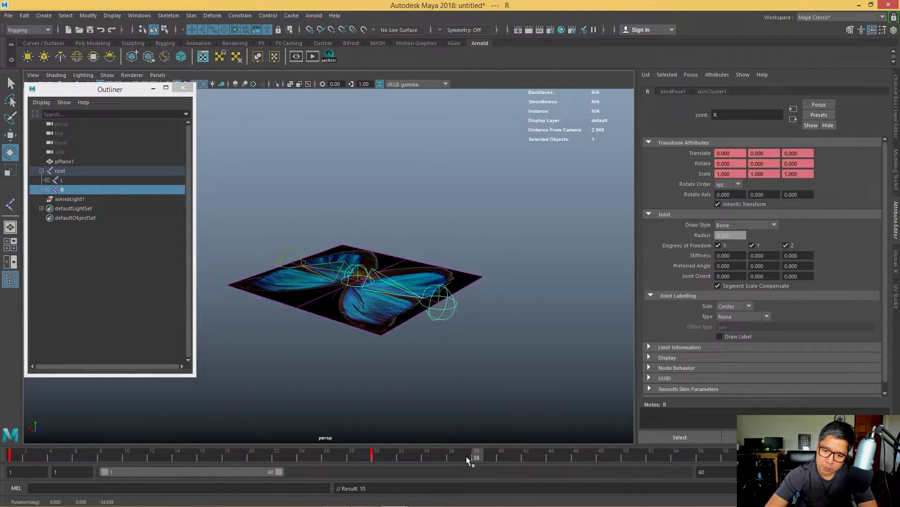
left_click(499, 458)
key("s")
left_click(625, 457)
key("s")
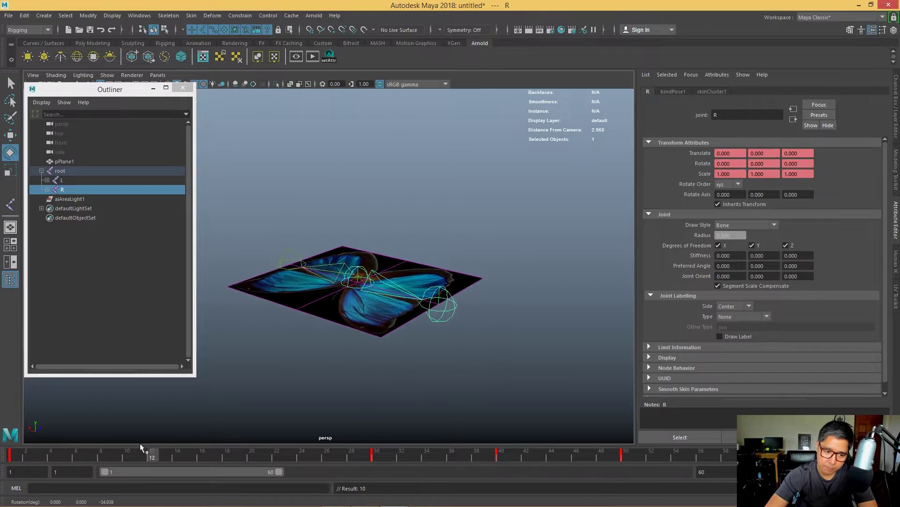
left_click(130, 451)
key("s")
left_click(251, 453)
key("s")
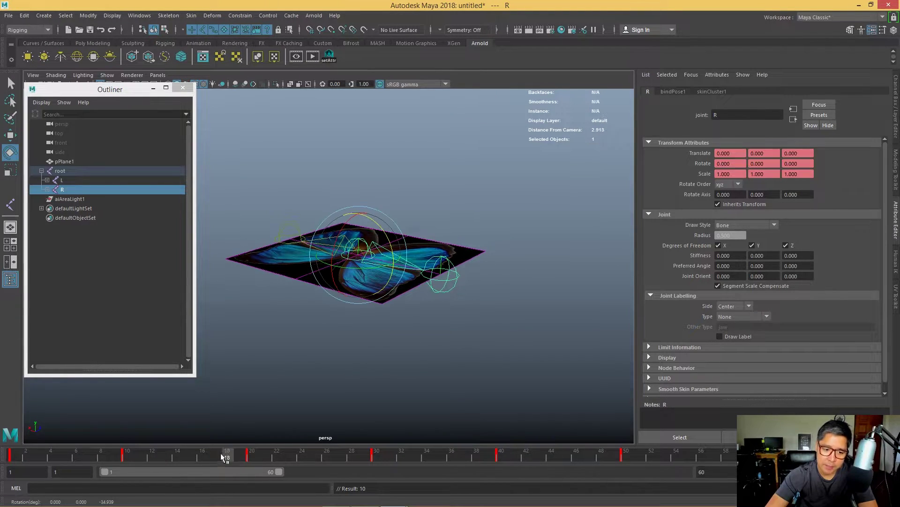
- Rotate the right wing upward at frames 10 and 20 to create the raised poses
left_click(9, 451)
left_click_drag(9, 452, 127, 453)
key("e")
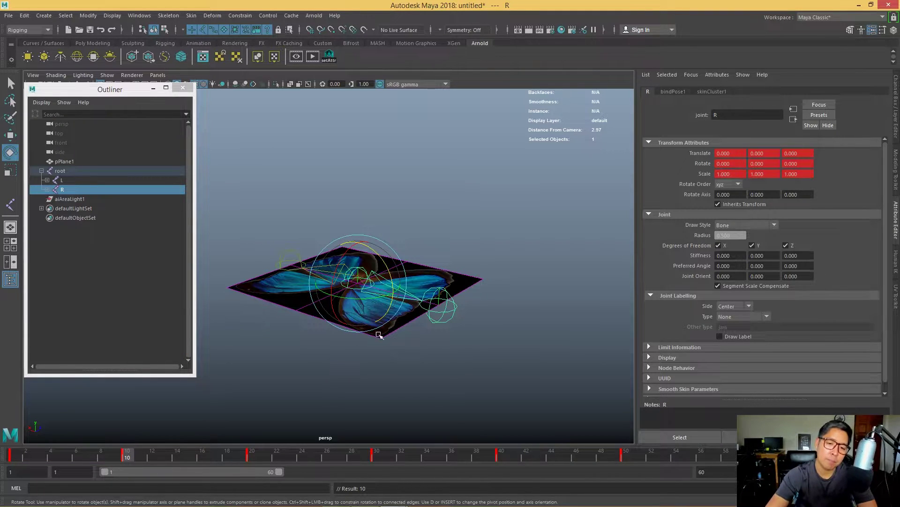
left_click_drag(385, 273, 384, 247)
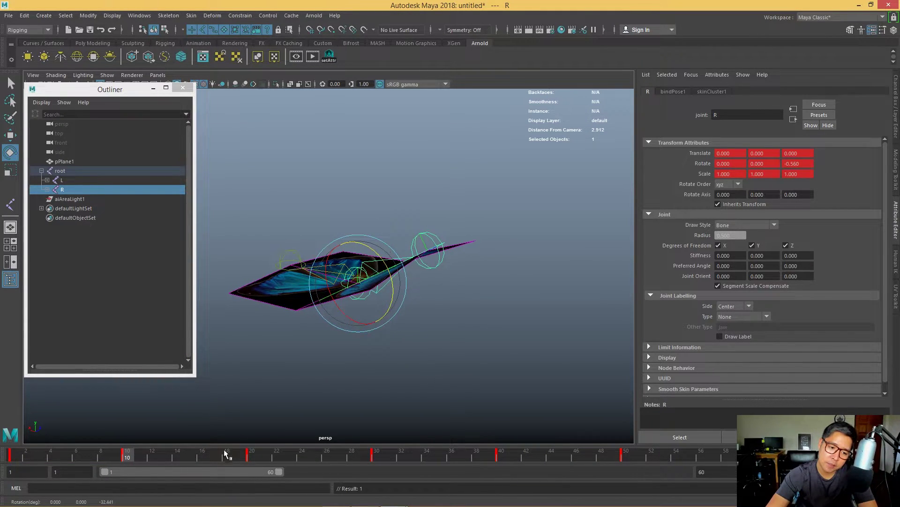
left_click_drag(226, 452, 251, 453)
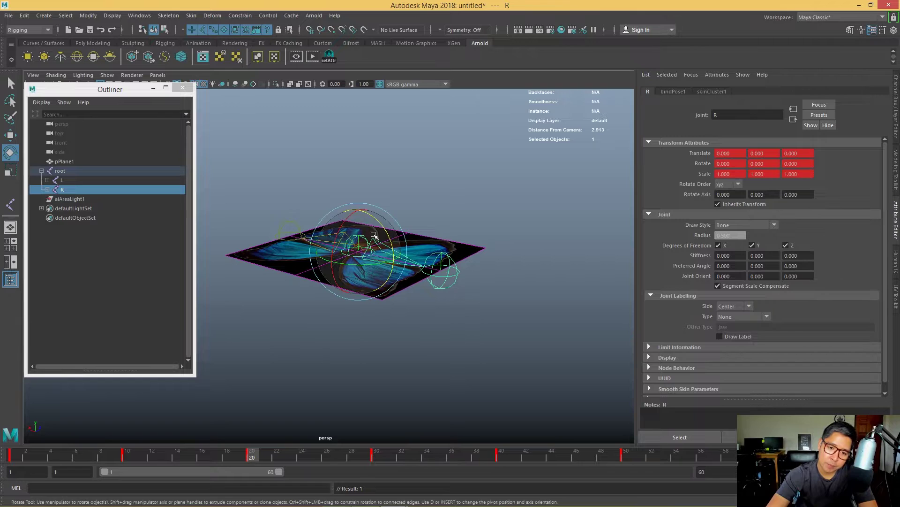
left_click_drag(381, 222, 361, 300)
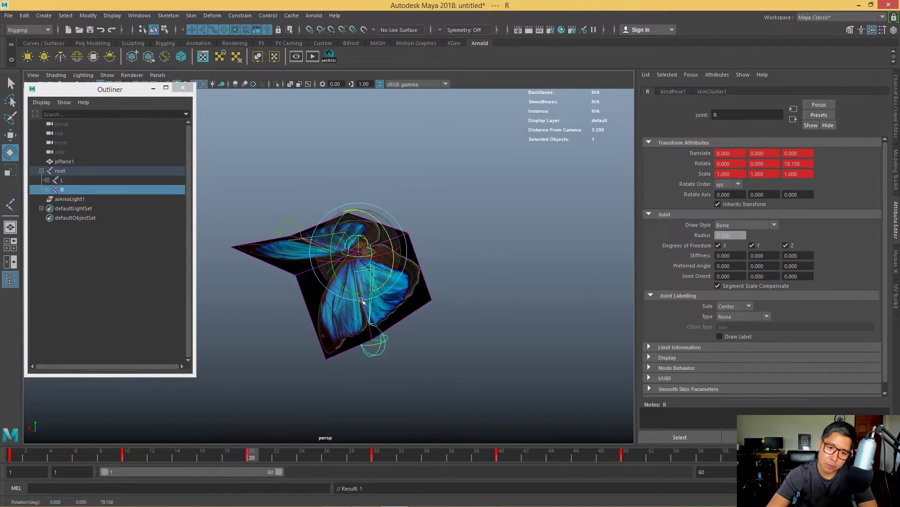
mouse_move(168, 453)
left_mouse_down()
mouse_move(385, 454)
mouse_move(133, 459)
left_mouse_up()
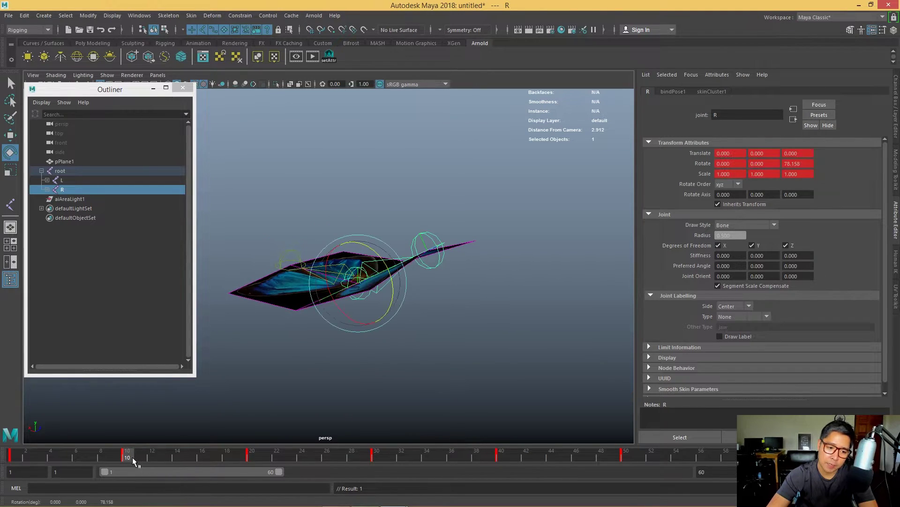
left_click(252, 457)
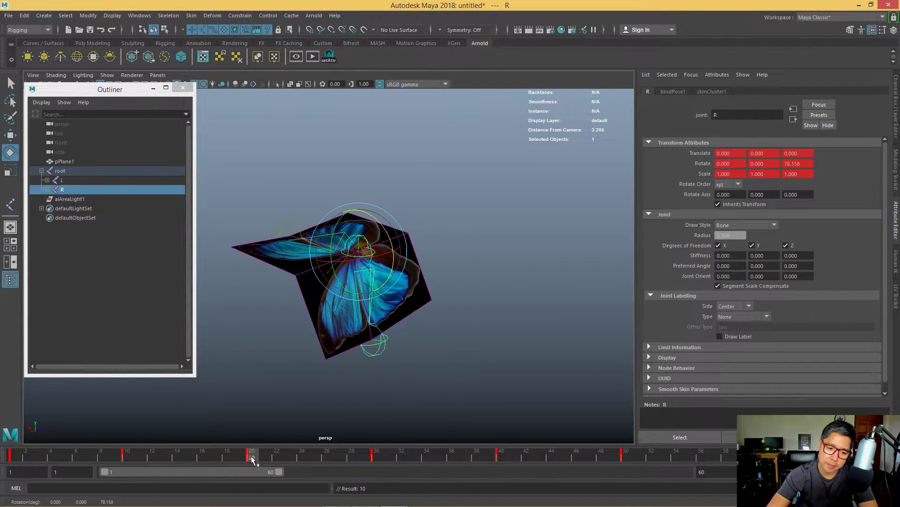
left_click_drag(252, 457, 625, 454)
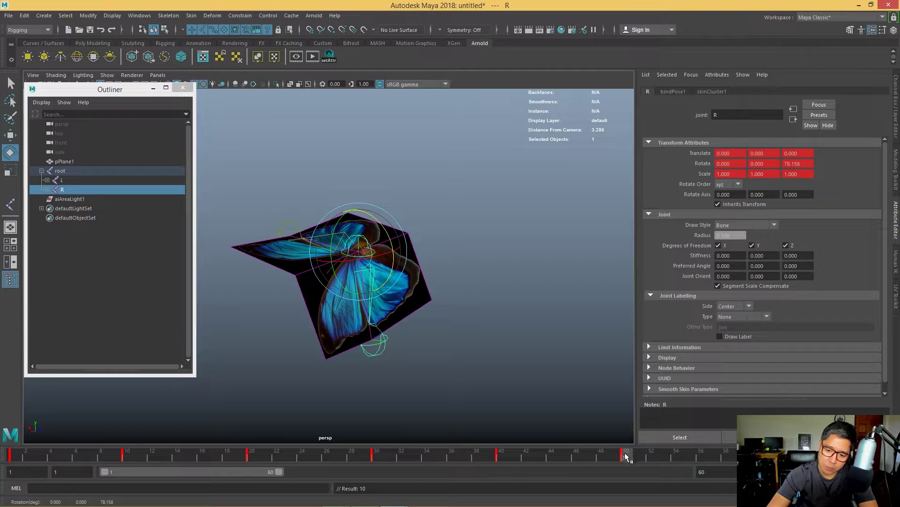
- Play back the wing flap, stop it, and select the left wing joint L
key("alt+v")
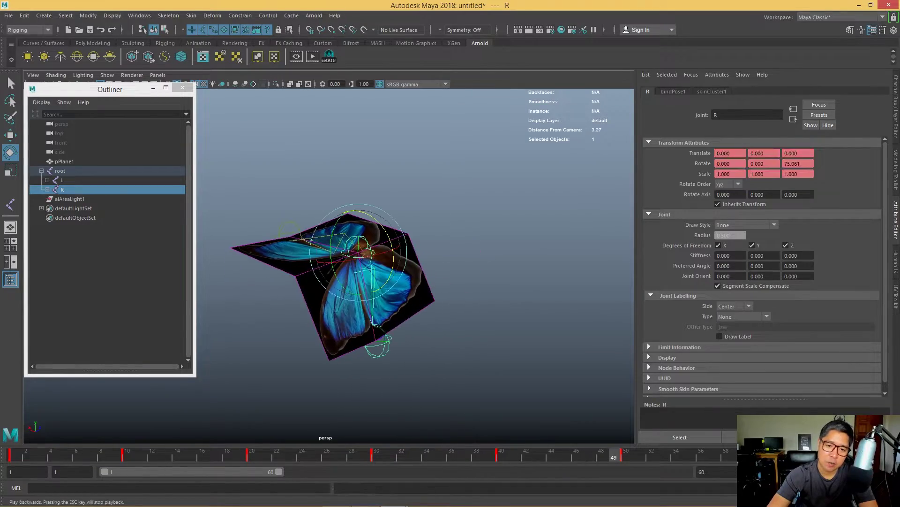
key("Escape")
left_click(70, 183)
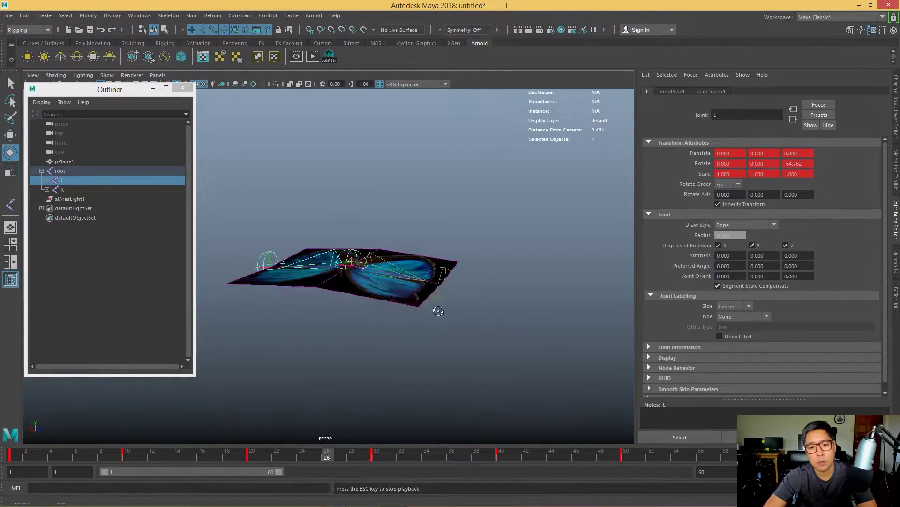
- Orbit the viewport to inspect both wings flapping together
mouse_move(438, 311)
left_mouse_down("alt")
mouse_move(417, 341)
mouse_move(512, 367)
left_mouse_up("alt")
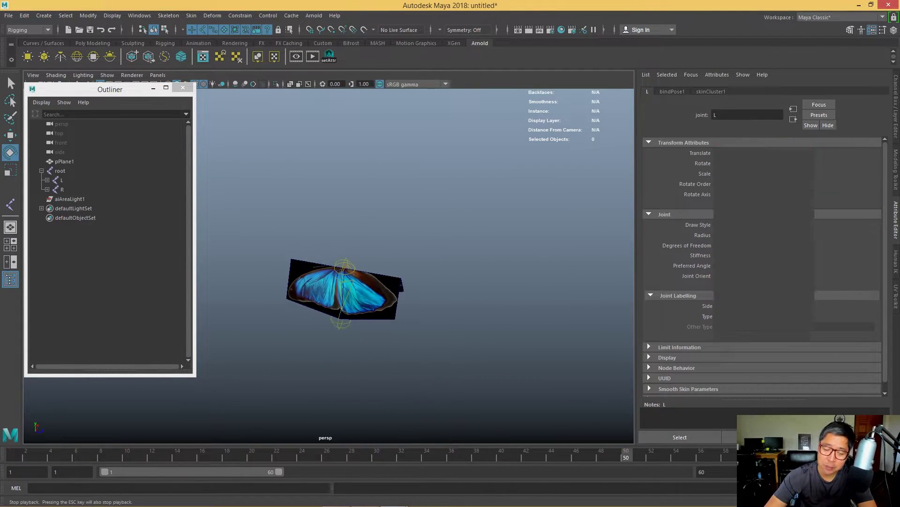
- Select pPlane1 in the viewport, then close the Outliner window
left_click(356, 291)
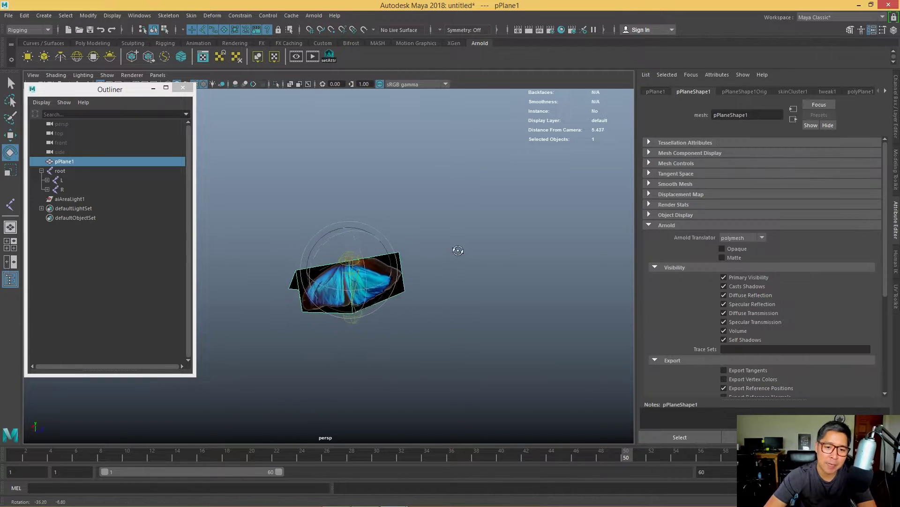
left_click(496, 265)
left_click(403, 267)
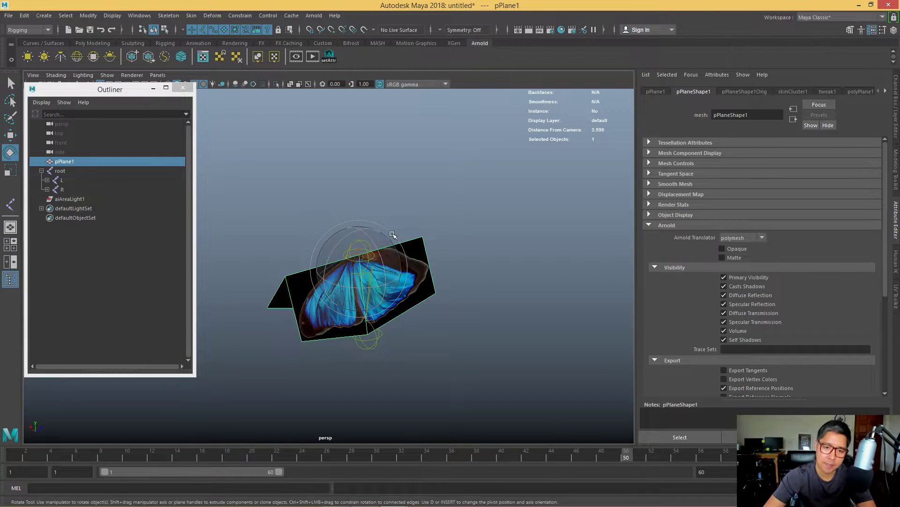
left_click(410, 250)
left_click(411, 246)
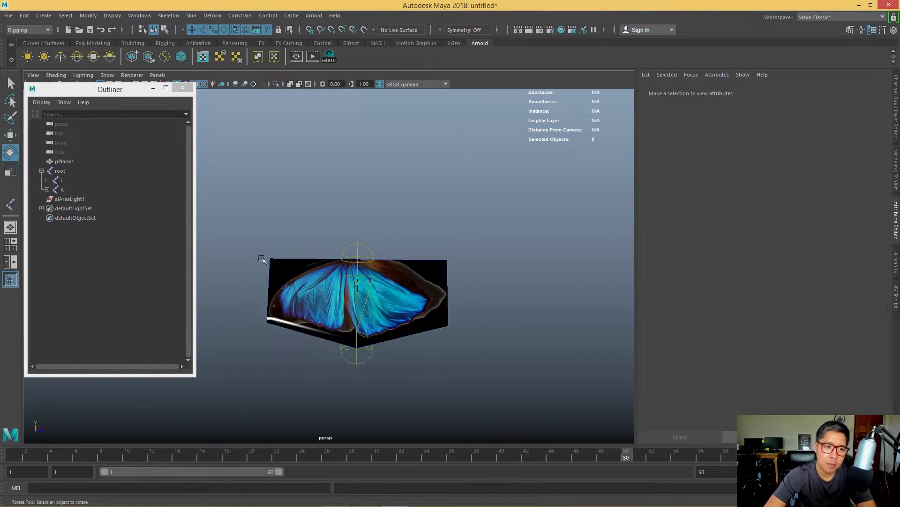
left_click(403, 265)
left_click(183, 87)
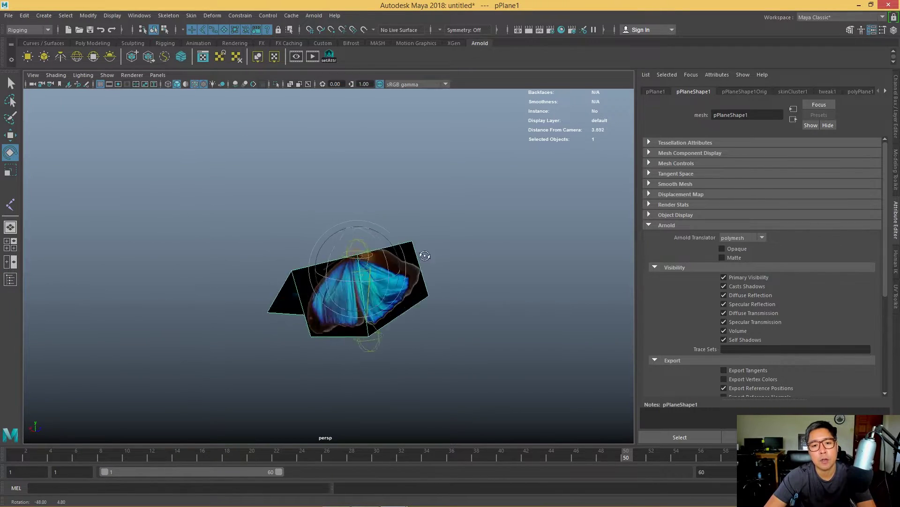
- In the Animation menu set, snapshot pPlane1 over frames 1–60 at increment 1
left_click(20, 31)
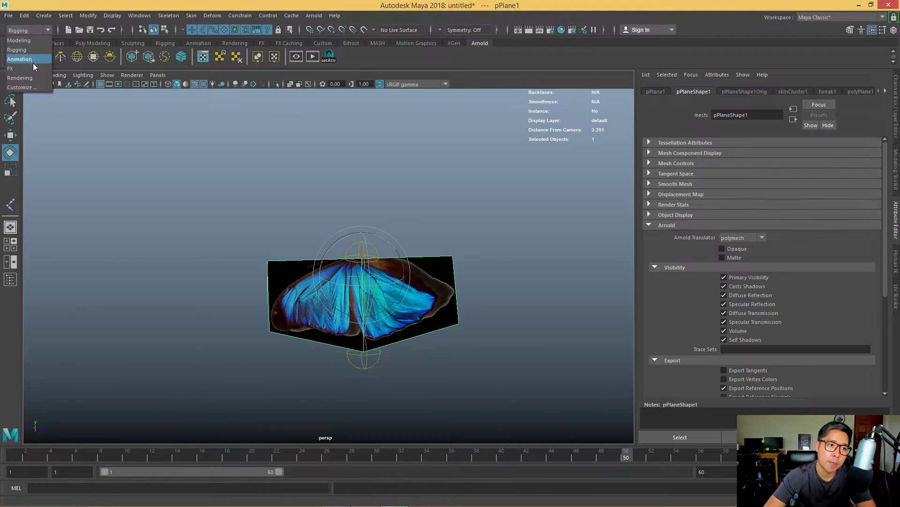
left_click(32, 60)
left_click(204, 16)
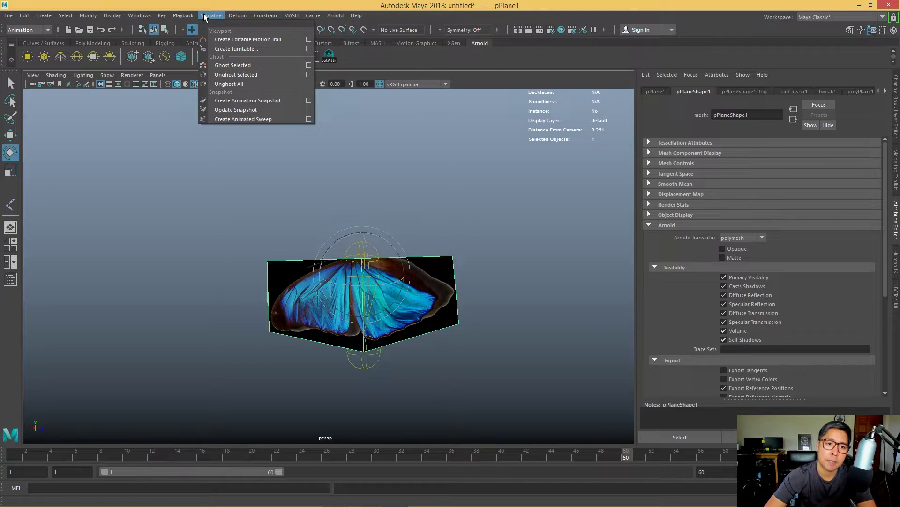
left_click(309, 100)
left_click_drag(383, 86, 694, 113)
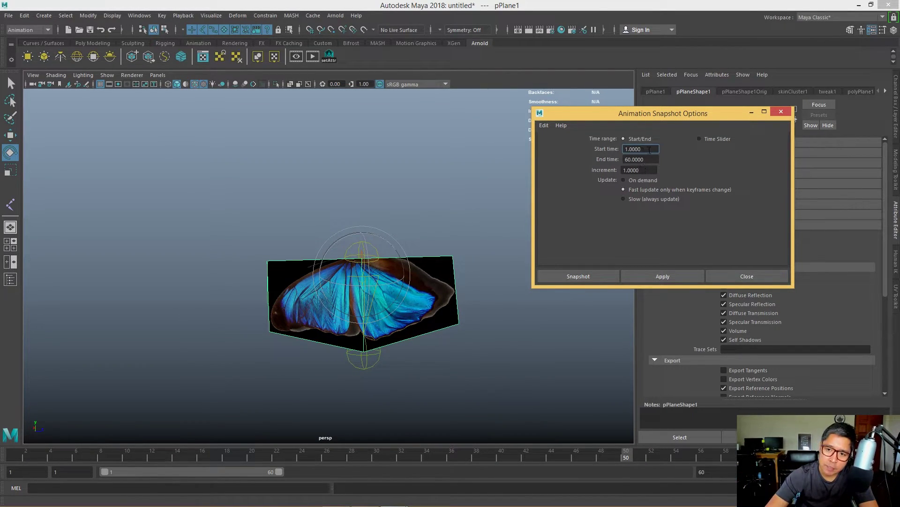
left_click(582, 274)
mouse_move(134, 448)
left_mouse_down()
mouse_move(14, 457)
mouse_move(59, 457)
left_mouse_up()
mouse_move(148, 458)
left_mouse_down()
mouse_move(205, 458)
mouse_move(56, 463)
mouse_move(156, 466)
mouse_move(130, 471)
left_mouse_up()
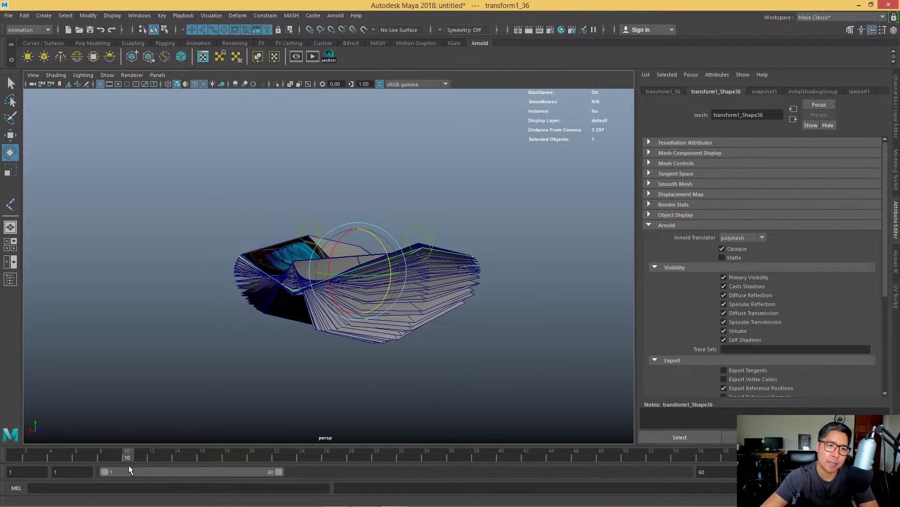
- Open the Outliner, then select and expand the snapshot1Butterfly group
left_click(137, 18)
left_click(155, 117)
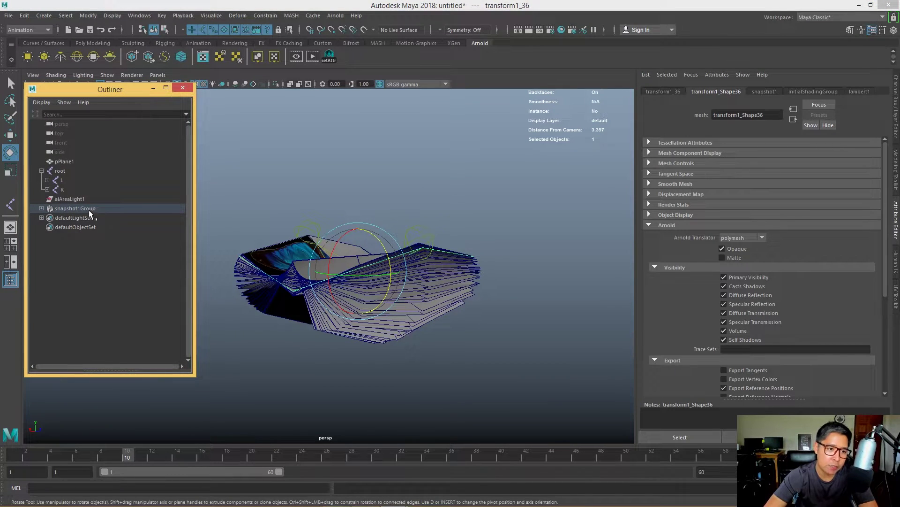
left_click(88, 209)
left_click(42, 208)
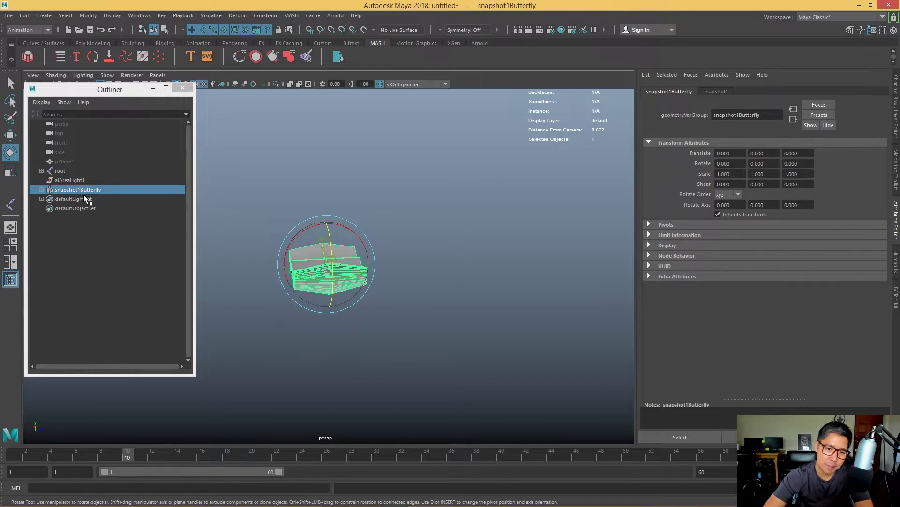
left_click_drag(356, 281, 412, 297, "alt")
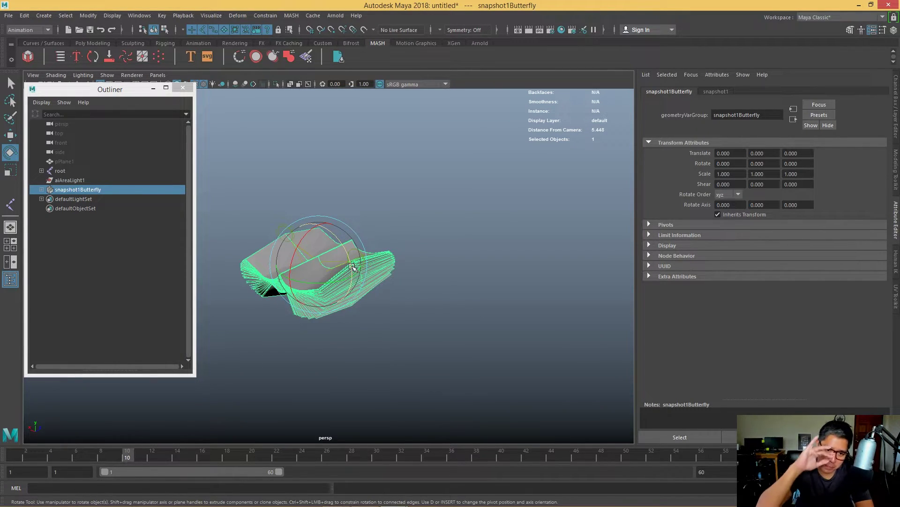
- Create a MASH network from snapshot1Butterfly and zoom in to inspect the row
left_click(28, 57)
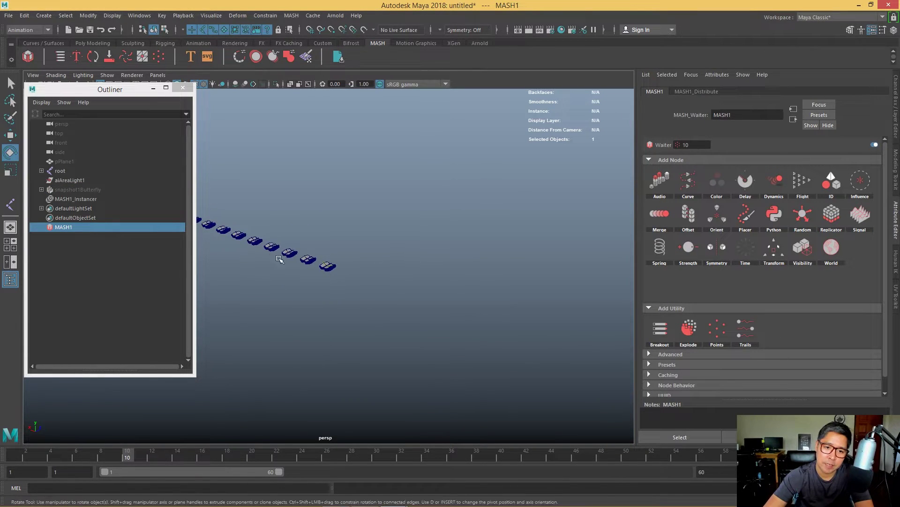
mouse_move(280, 260)
left_mouse_down("alt")
mouse_move(368, 280)
mouse_move(355, 382)
left_mouse_up("alt")
mouse_move(286, 454)
left_mouse_down()
mouse_move(590, 453)
mouse_move(253, 454)
left_mouse_up()
scroll(427, 303, "down", 3)
scroll(427, 303, "down", 2)
scroll(411, 307, "up", 3)
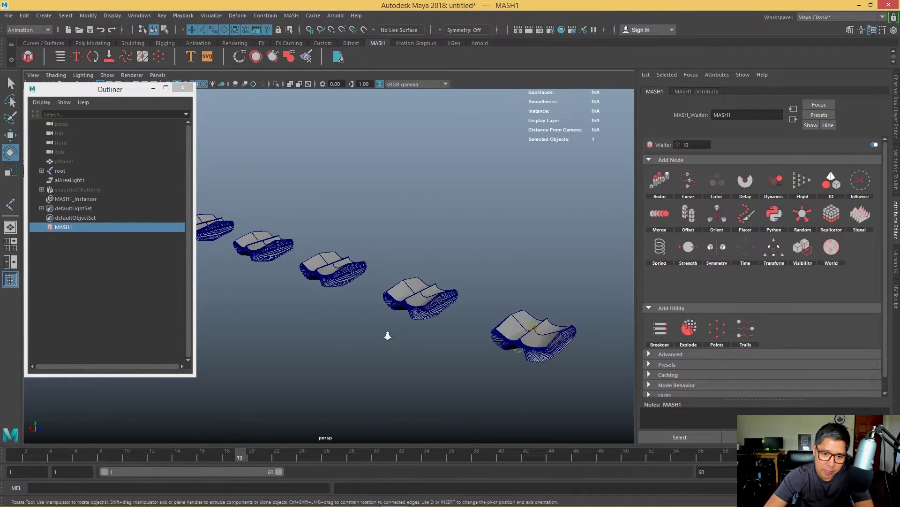
scroll(388, 332, "up", 3)
scroll(413, 305, "up", 2)
scroll(402, 262, "down", 3)
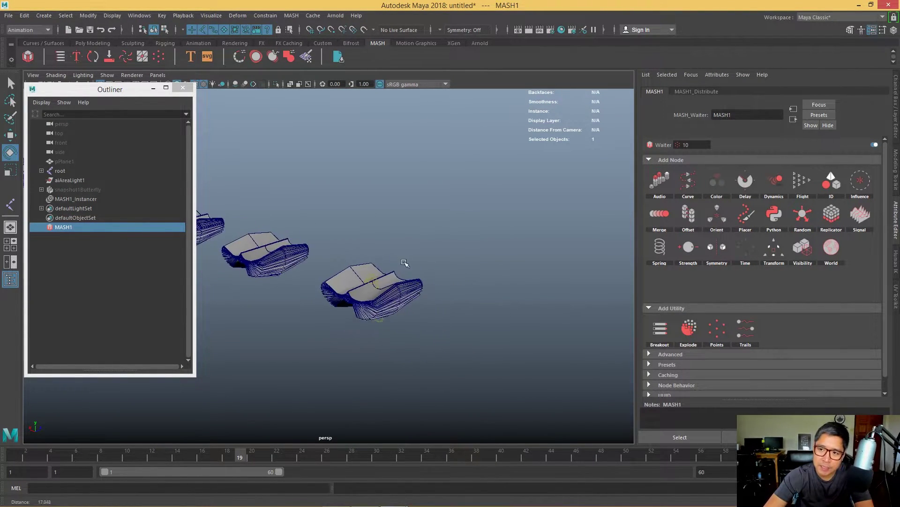
scroll(502, 290, "down", 1)
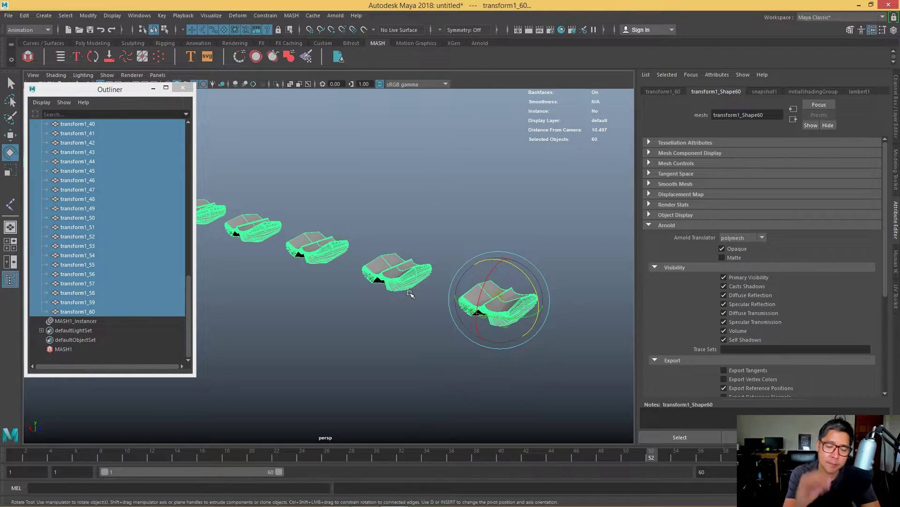
- Replace snapshot1Butterfly in MASH1_Instancer with transform1_1 through transform1_60
left_click(77, 321)
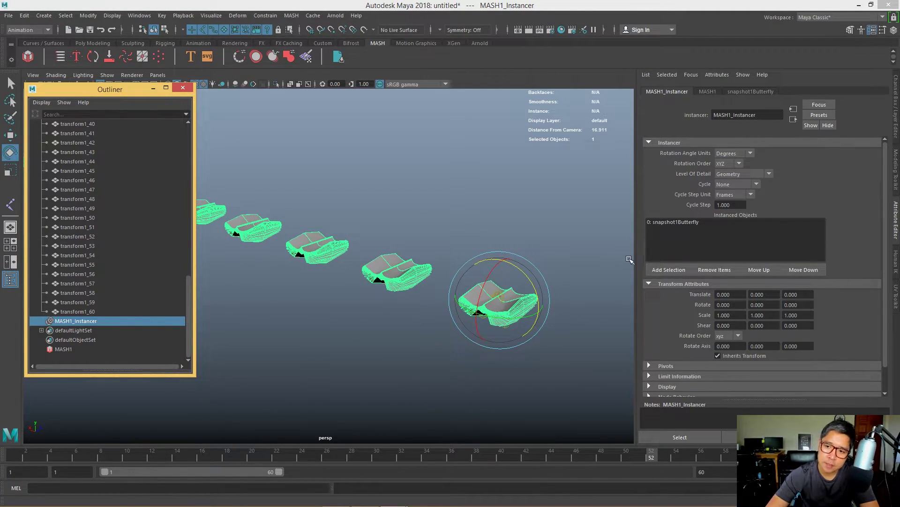
left_click(699, 223)
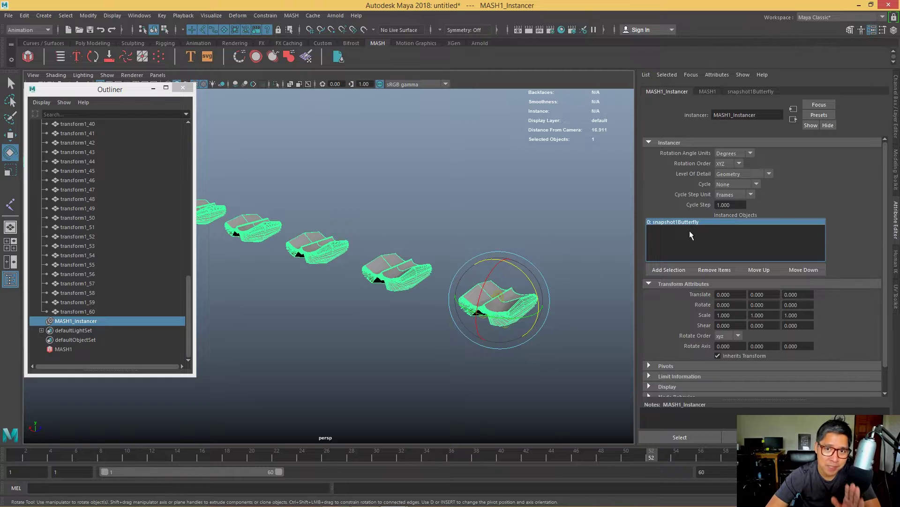
left_click(710, 270)
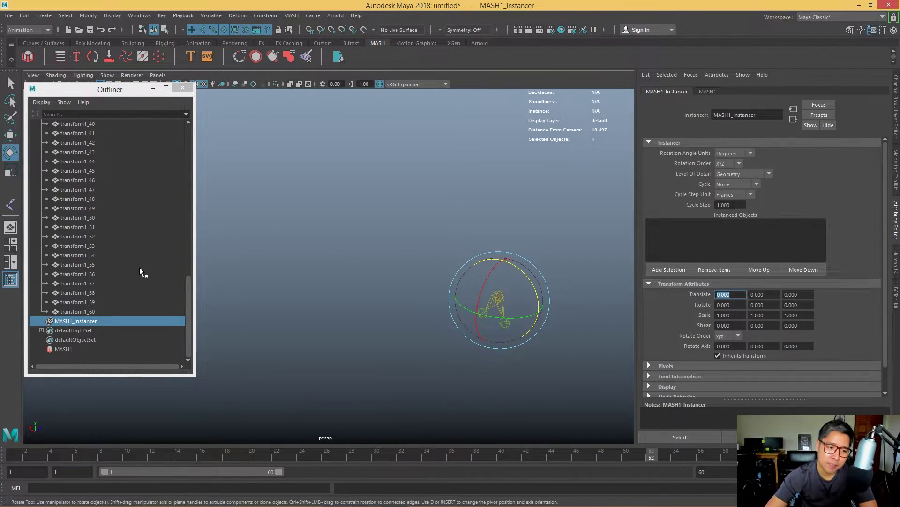
left_click_drag(189, 288, 203, 140)
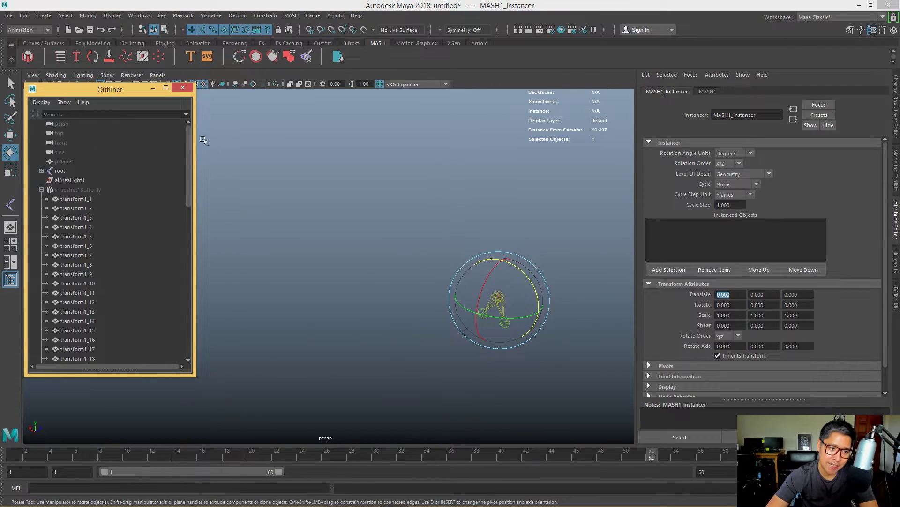
left_click(78, 199)
left_click(42, 190)
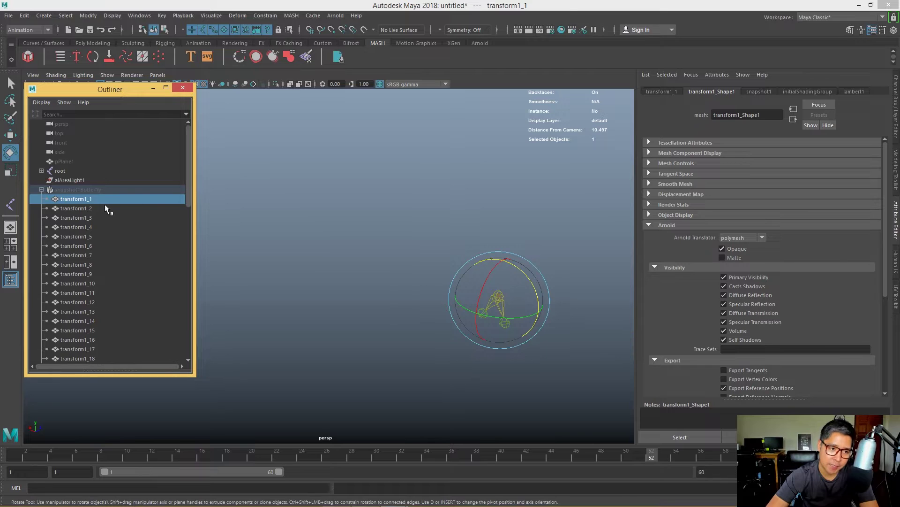
mouse_move(189, 186)
left_mouse_down()
mouse_move(183, 291)
mouse_move(170, 340)
left_mouse_up()
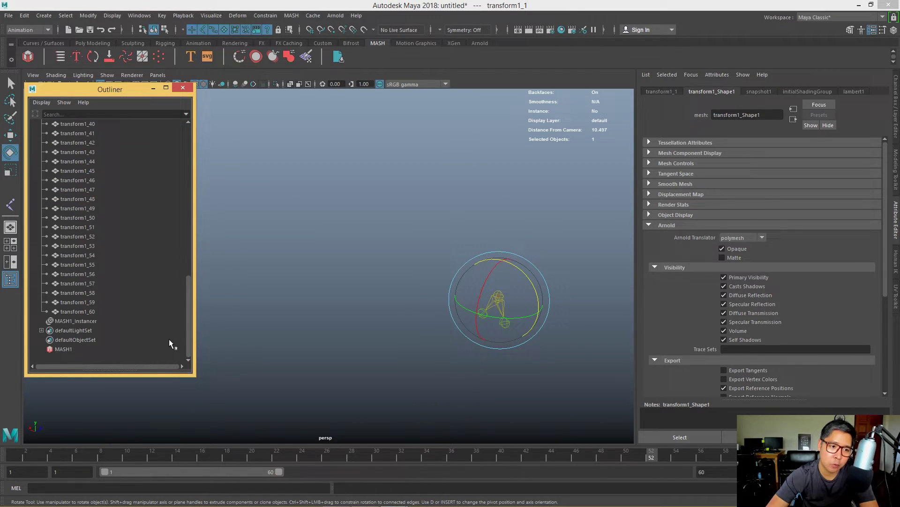
left_click(85, 312, "shift")
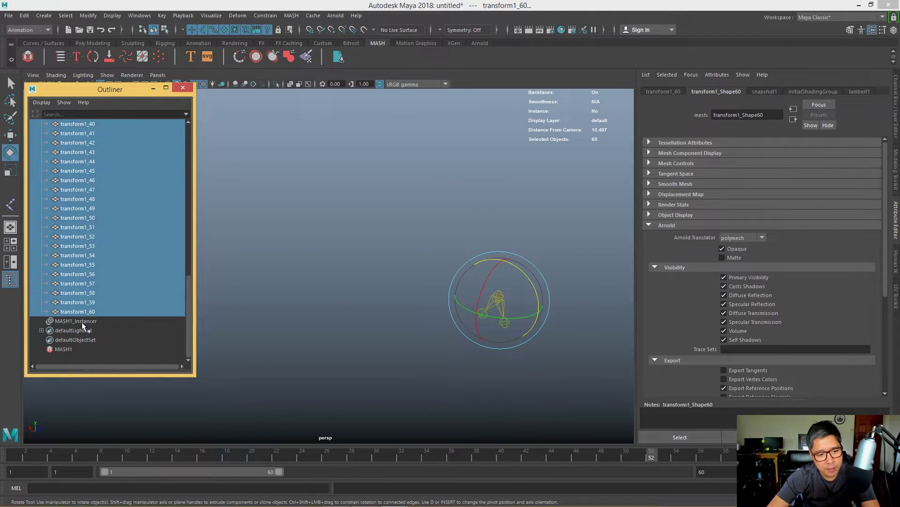
left_click(94, 319, "ctrl")
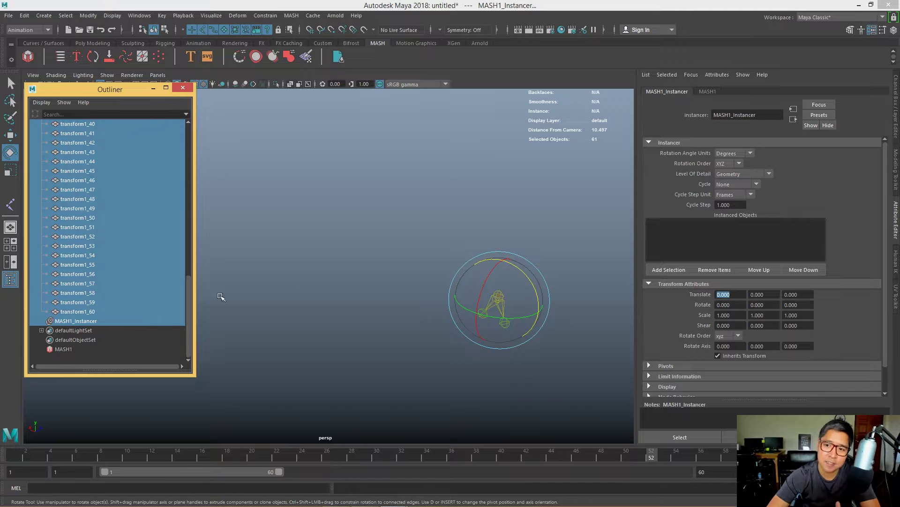
left_click(677, 270)
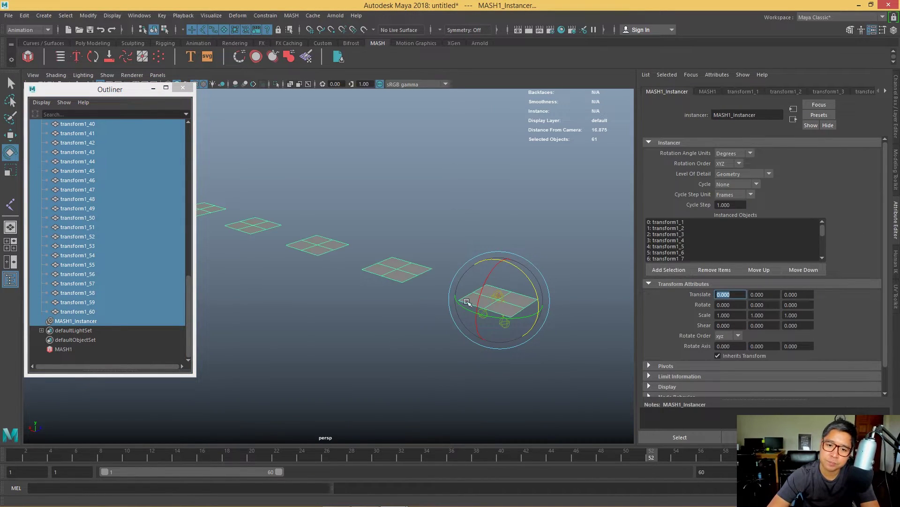
- Set the instancer's Cycle mode to Sequential, then stop playback
scroll(504, 276, "down", 5)
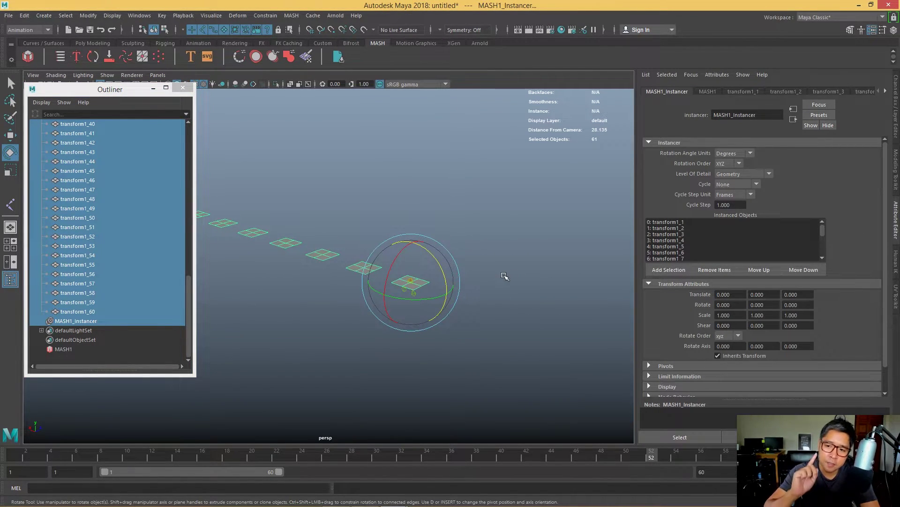
scroll(504, 276, "up", 3)
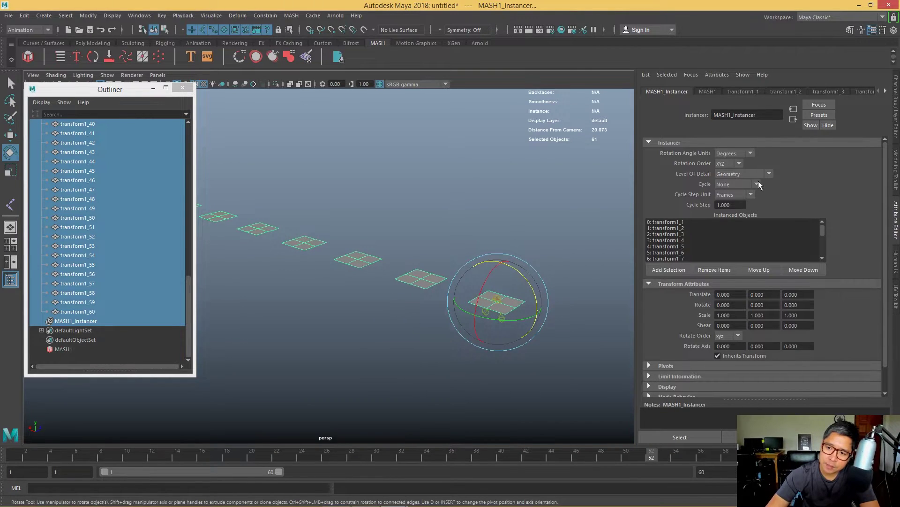
left_click(728, 203)
left_click(578, 382)
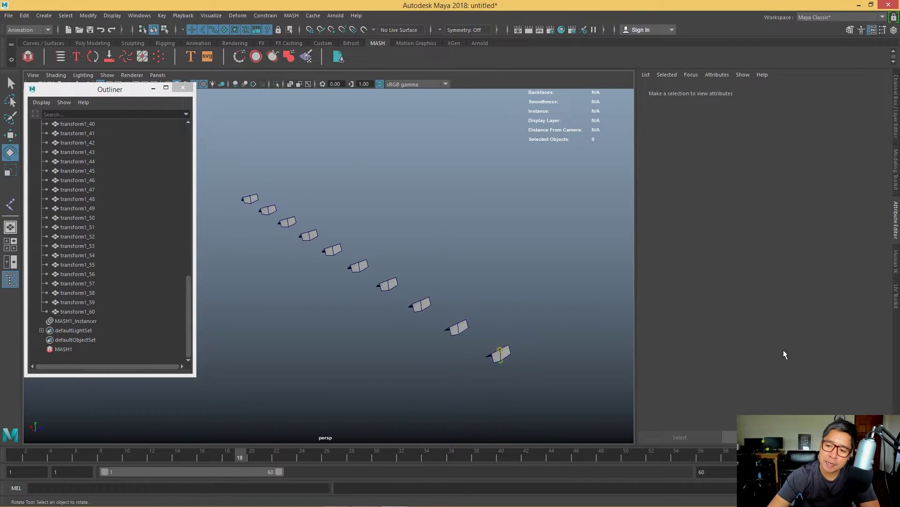
key("Escape")
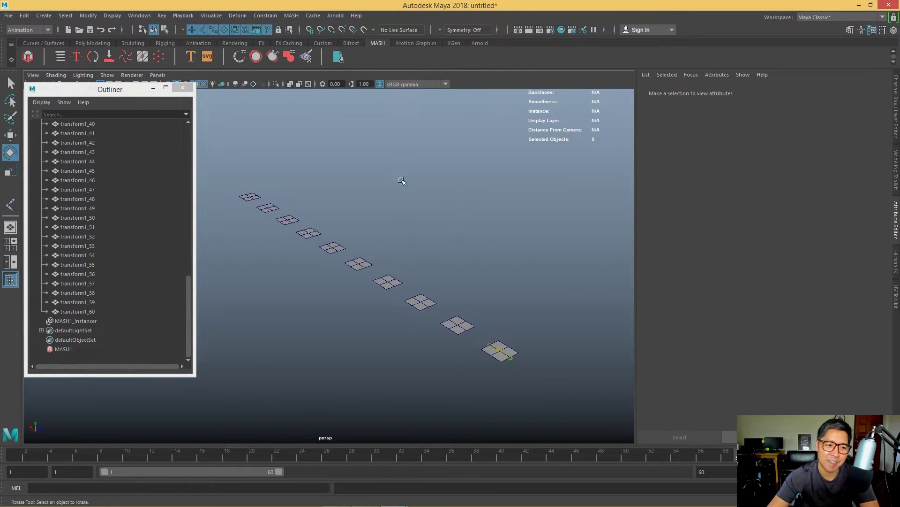
- Make MASH1 distribution Spherical, reduce Angle X and Radius, and raise Number of Points to 100
left_click(64, 349)
left_click(183, 87)
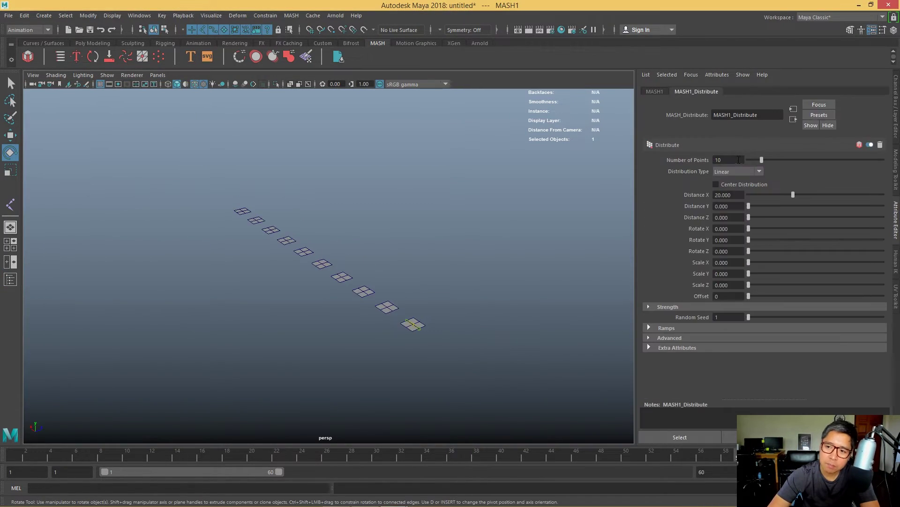
left_click(741, 172)
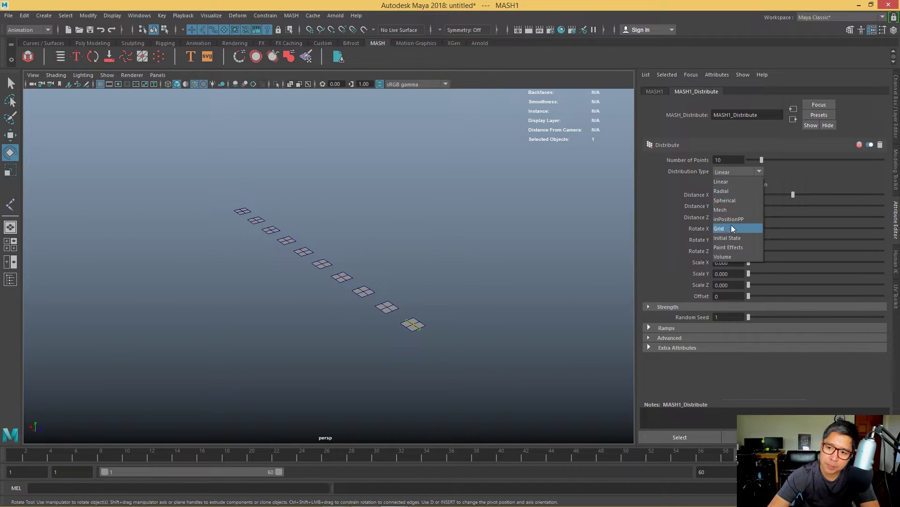
left_click(729, 204)
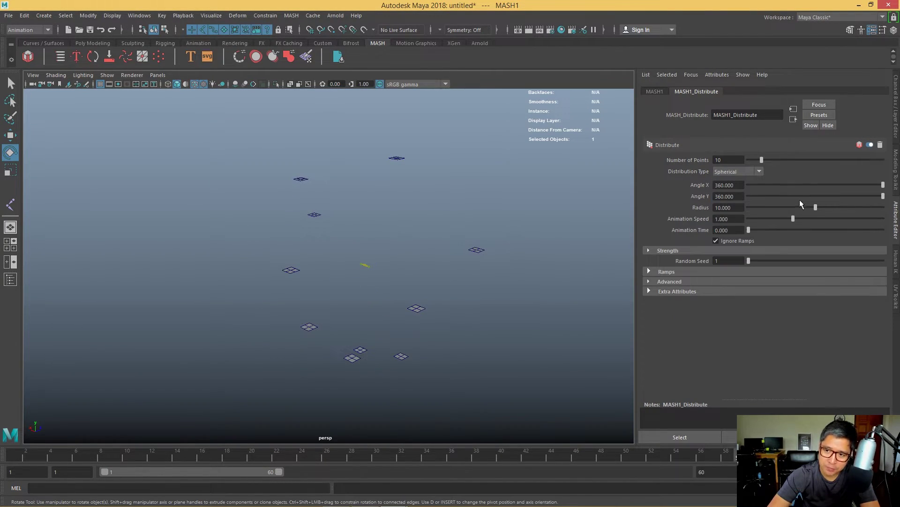
left_click(814, 184)
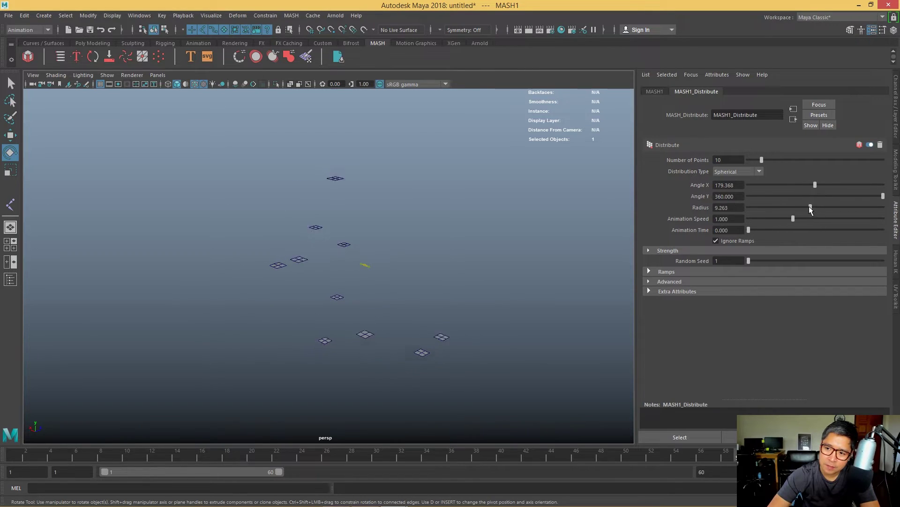
mouse_move(816, 207)
left_mouse_down()
mouse_move(773, 208)
mouse_move(821, 207)
mouse_move(818, 196)
mouse_move(761, 185)
mouse_move(893, 199)
left_mouse_up()
left_click_drag(767, 160, 891, 164)
left_click(582, 296)
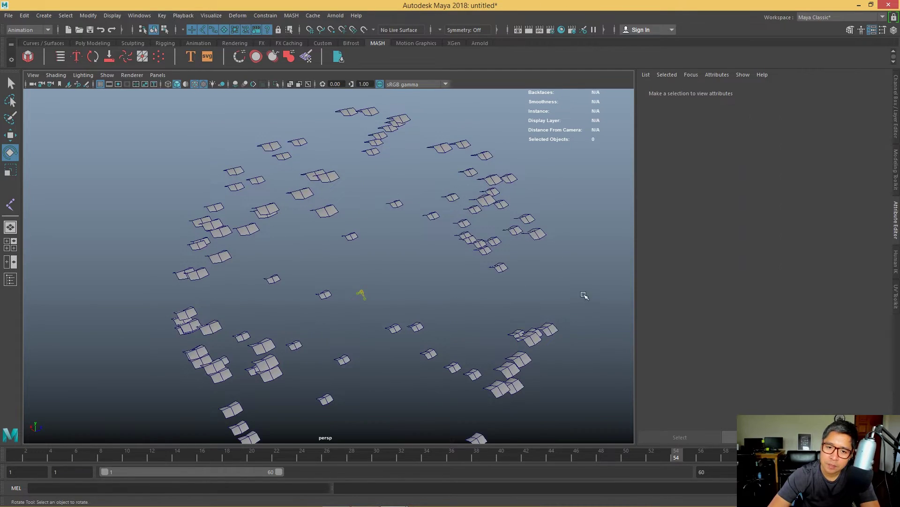
key("alt+v")
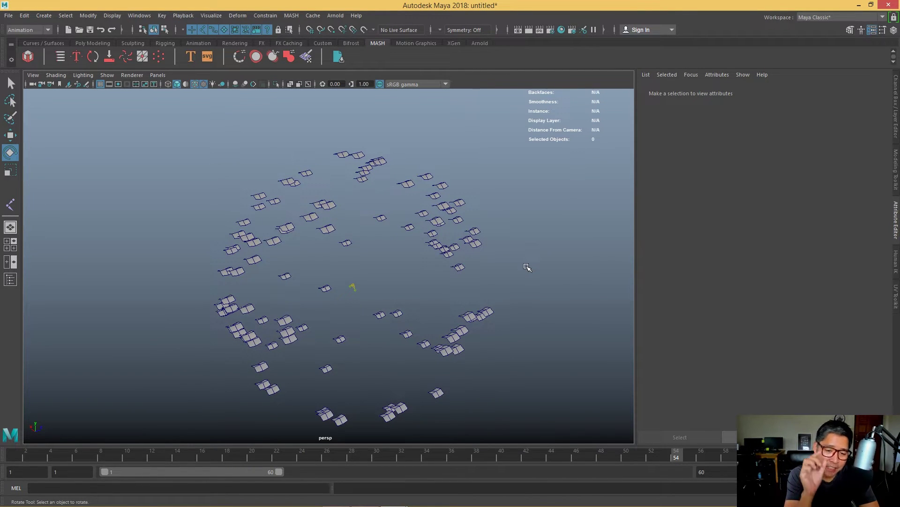
- Open Hypershade and graph the input and output connections of aiStandardSurface1
left_click(10, 280)
left_click(74, 189)
left_click(140, 16)
mouse_move(165, 77)
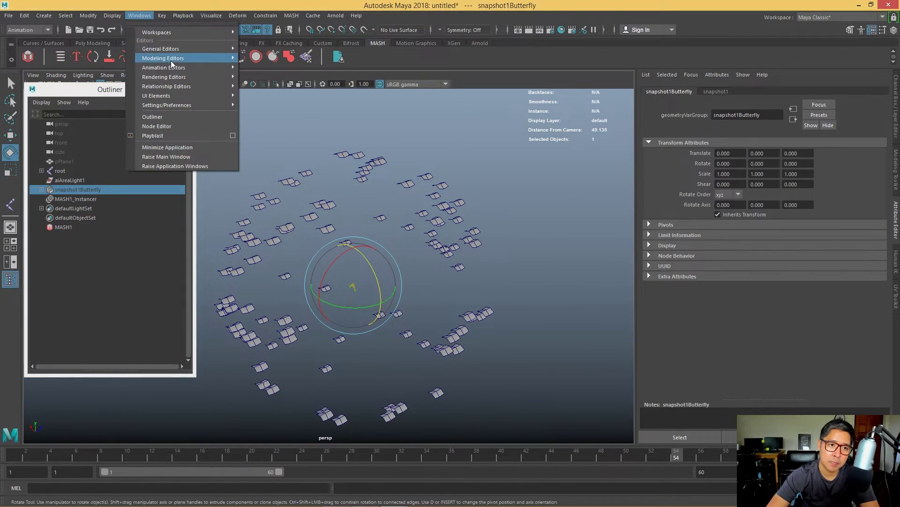
left_click(278, 105)
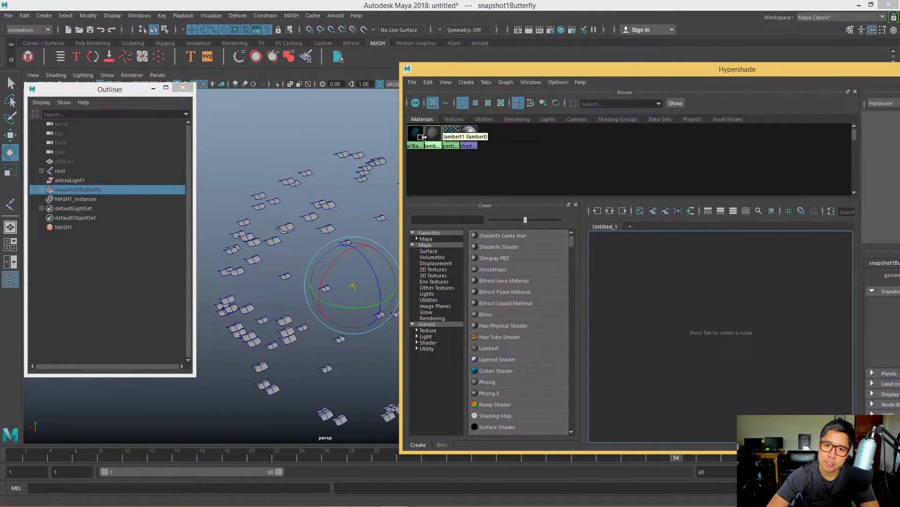
left_click(416, 135)
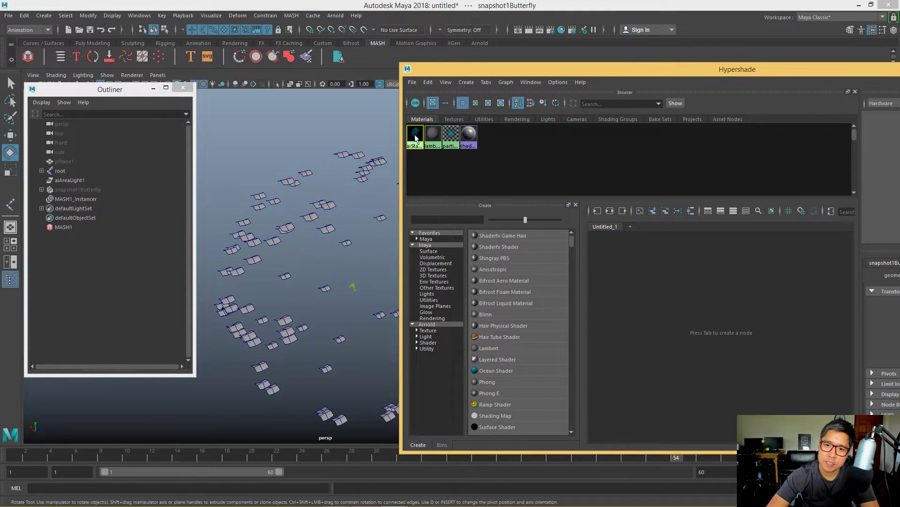
left_click(467, 171)
left_click(417, 137)
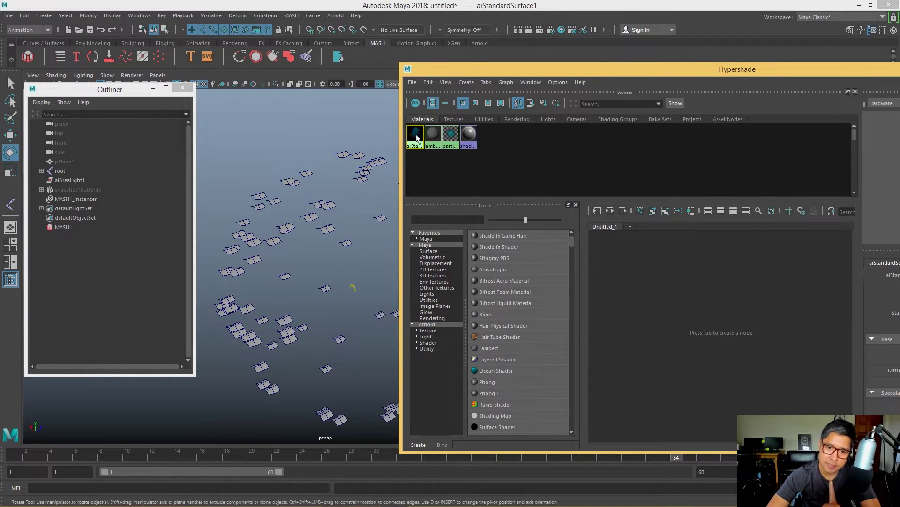
left_click(610, 211)
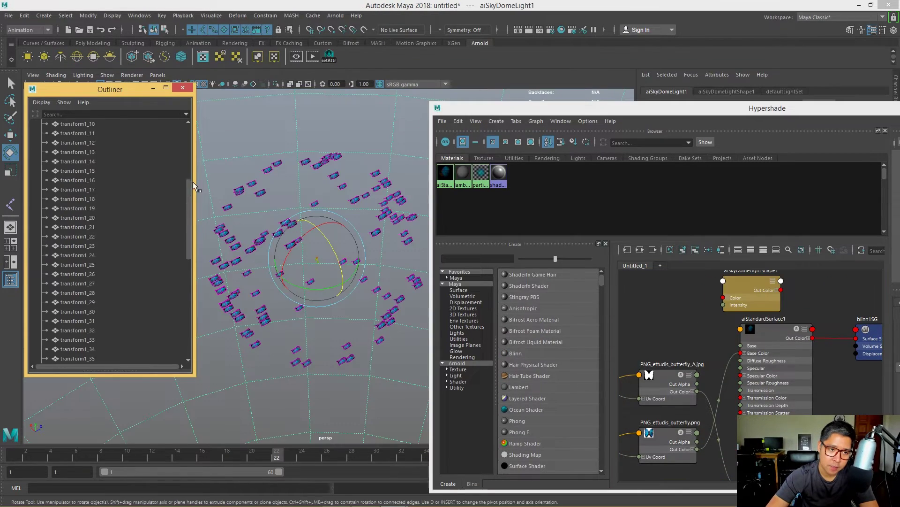
scroll(189, 140, "up", 3)
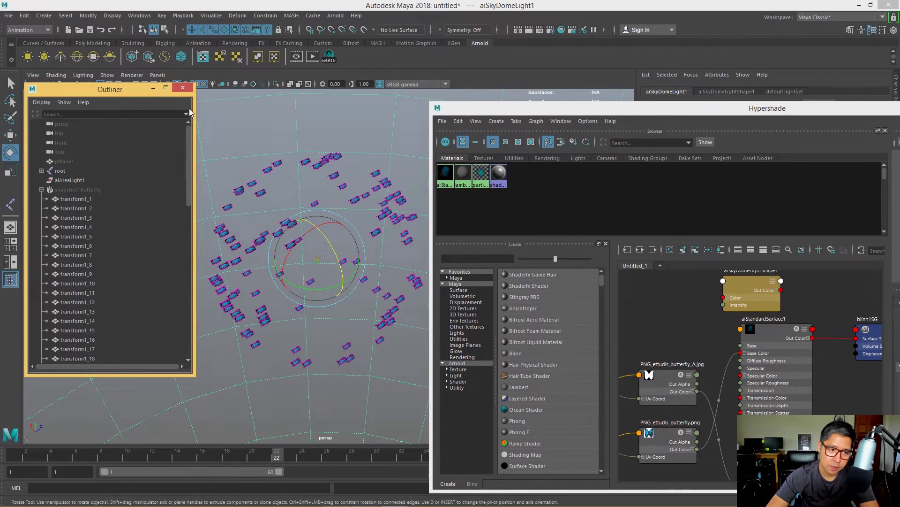
- Assign aiStandardSurface1 to the selected transform1_1–transform1_60 meshes
left_click(80, 191)
left_click_drag(189, 179, 188, 329)
left_click(92, 303, "shift")
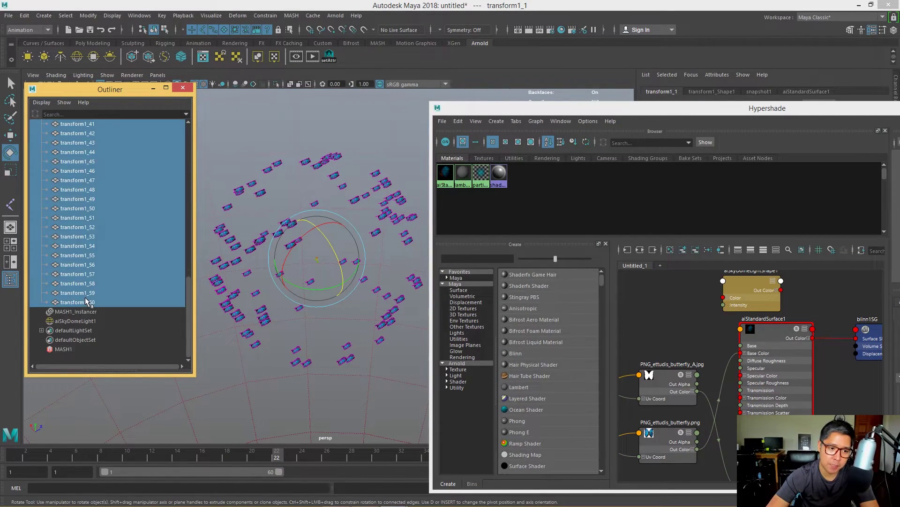
right_click(768, 331)
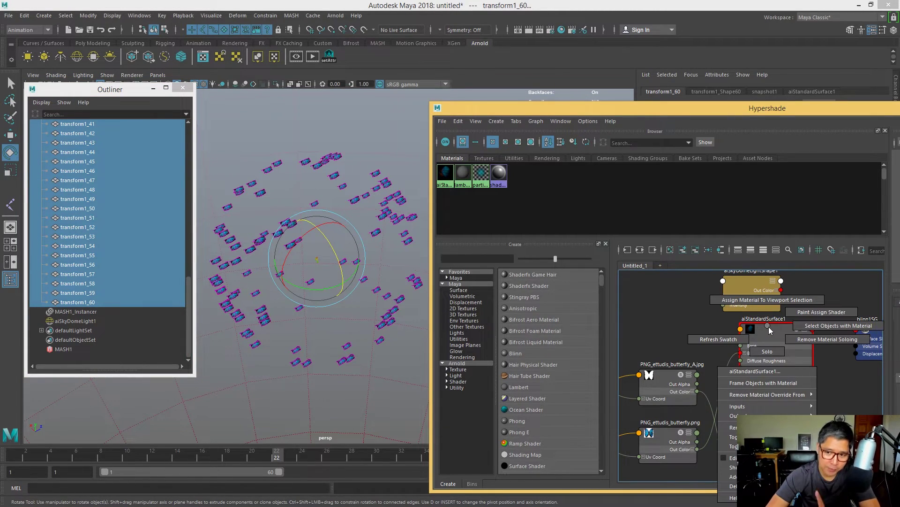
left_click(754, 308)
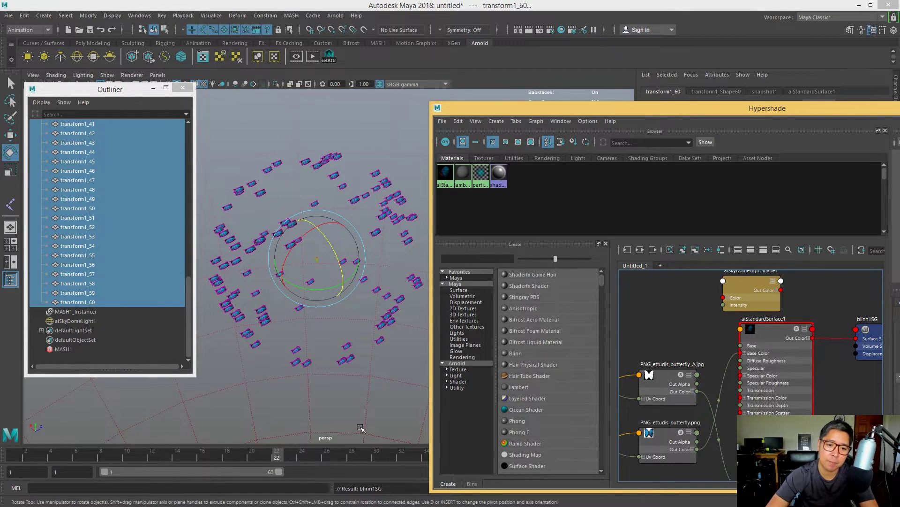
- Select aiSkyDomeLight1 and move the Hypershade window out of the way
left_click(76, 320)
left_click_drag(282, 262, 316, 258, "alt")
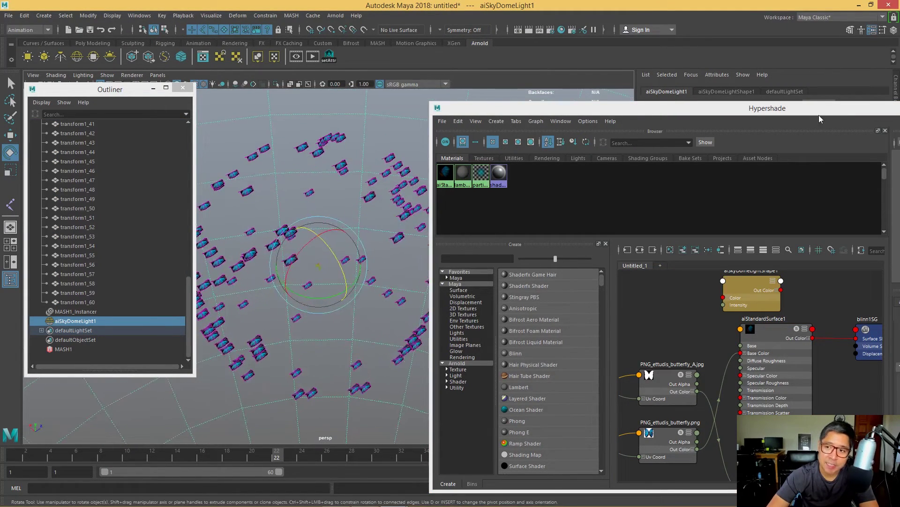
left_click_drag(819, 114, 445, 230)
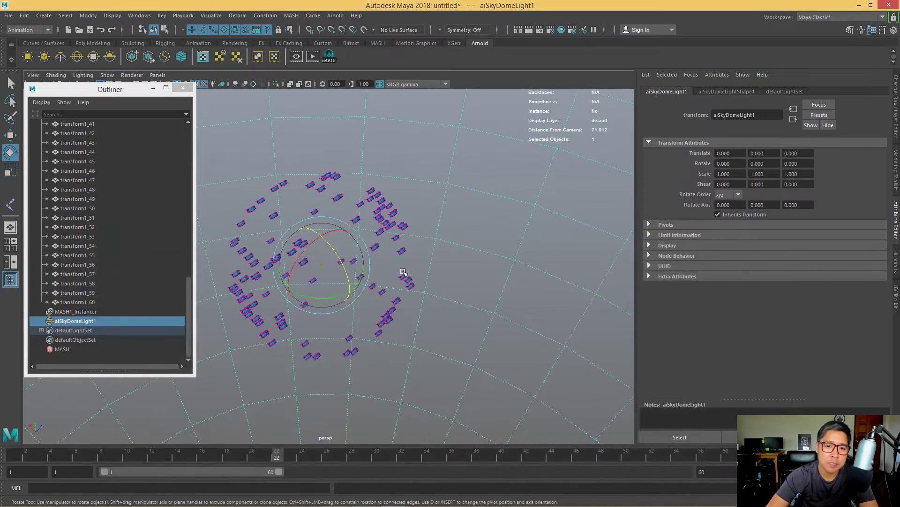
left_click_drag(468, 275, 451, 261, "alt")
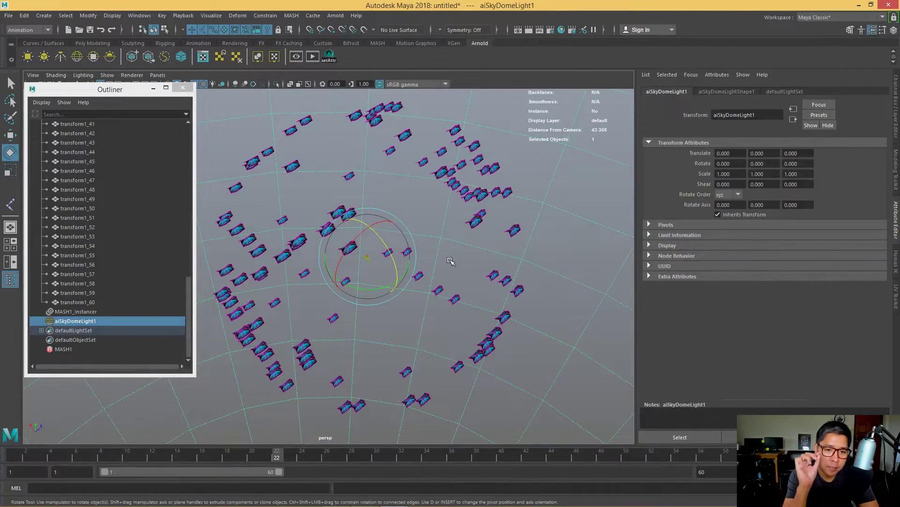
- Show the Arnold render settings of transform1_54's mesh shape in the Attribute Editor
left_click(78, 246)
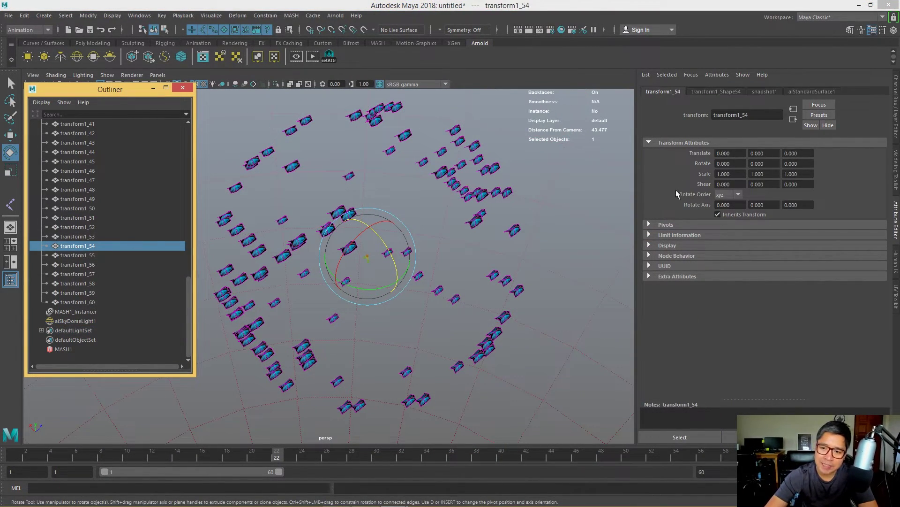
left_click(731, 92)
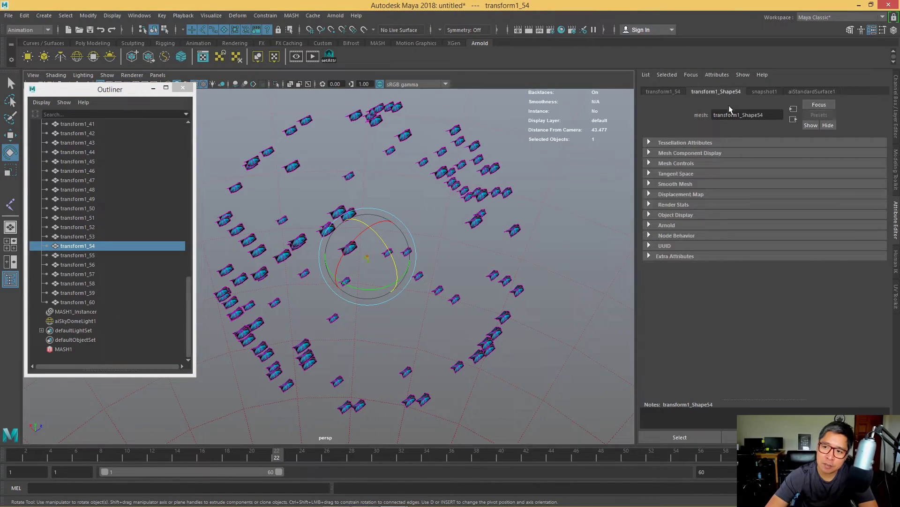
left_click(666, 223)
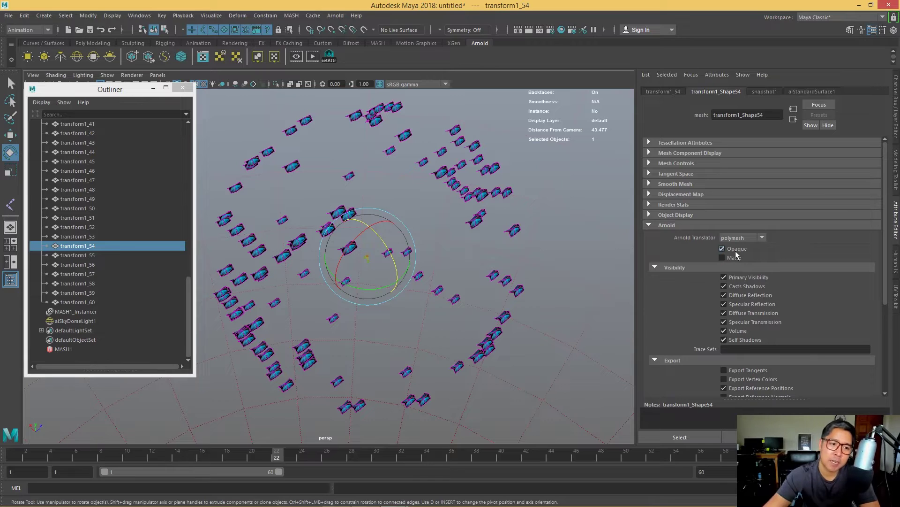
- Select all sixty butterfly meshes, transform1_1–60, and turn off Opaque on them
left_click(127, 302)
left_click(93, 283)
left_click(81, 275)
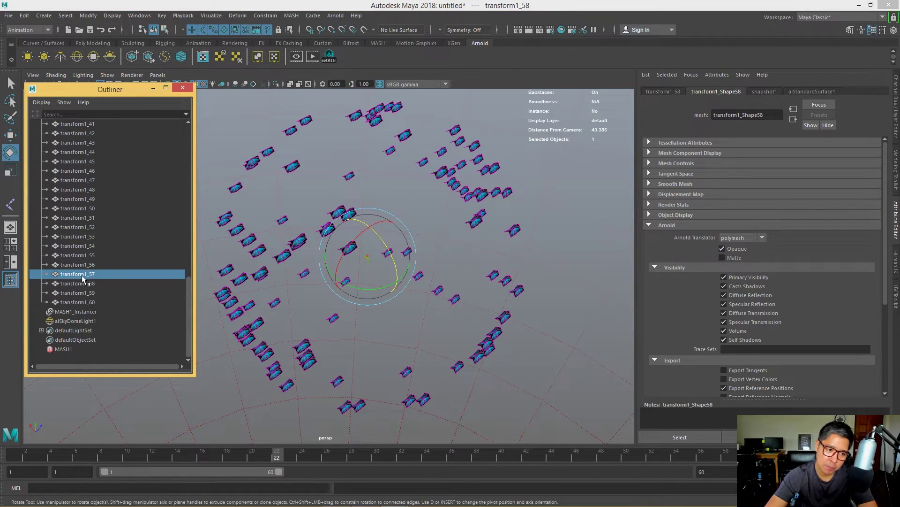
left_click(103, 264)
left_click(118, 253)
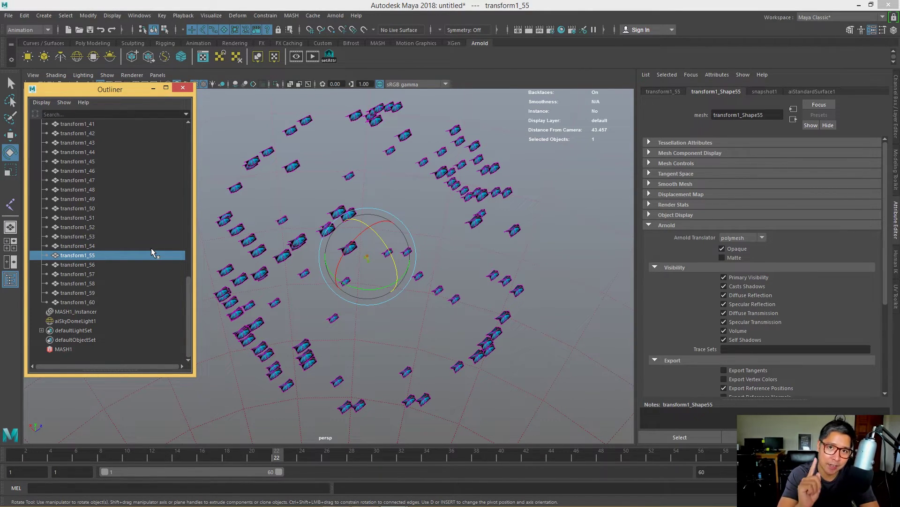
left_click(89, 302)
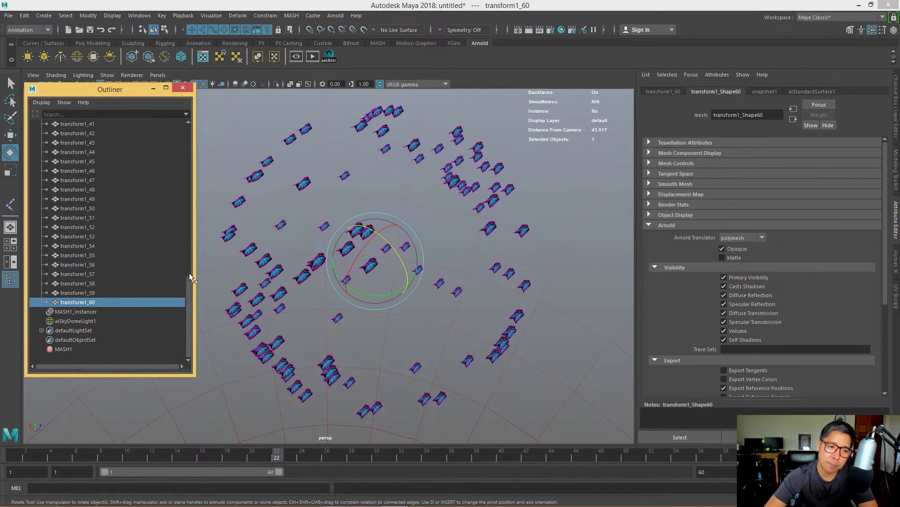
left_click_drag(189, 277, 194, 122)
left_click(74, 199, "shift")
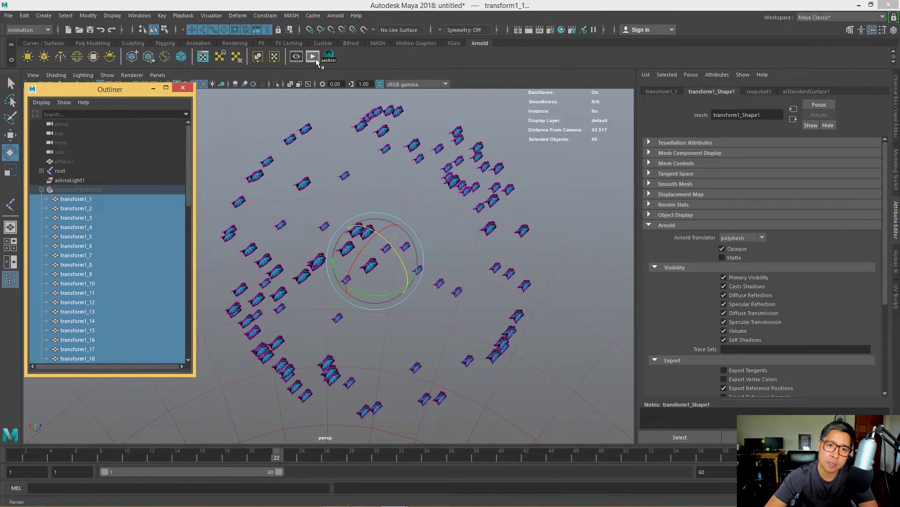
left_click(328, 57)
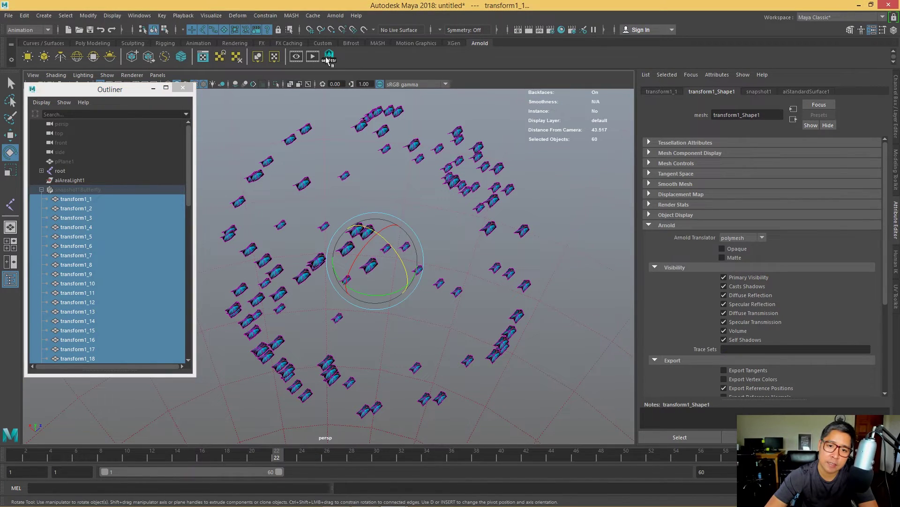
left_click(335, 15)
- Start an Arnold render, raise MASH1_Signal Position X noise from 1.336 to 3.849, and preview playback
left_click(347, 32)
left_click_drag(372, 256, 367, 250, "alt")
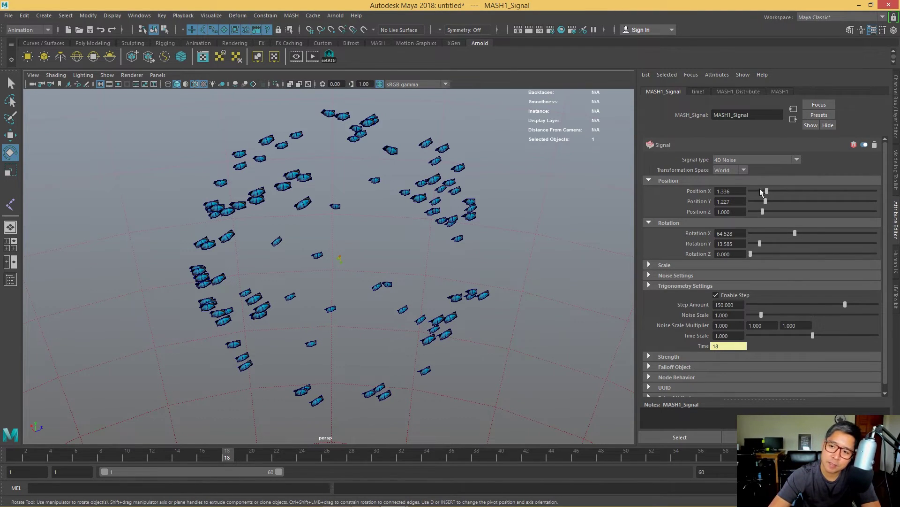
left_click_drag(762, 190, 798, 191)
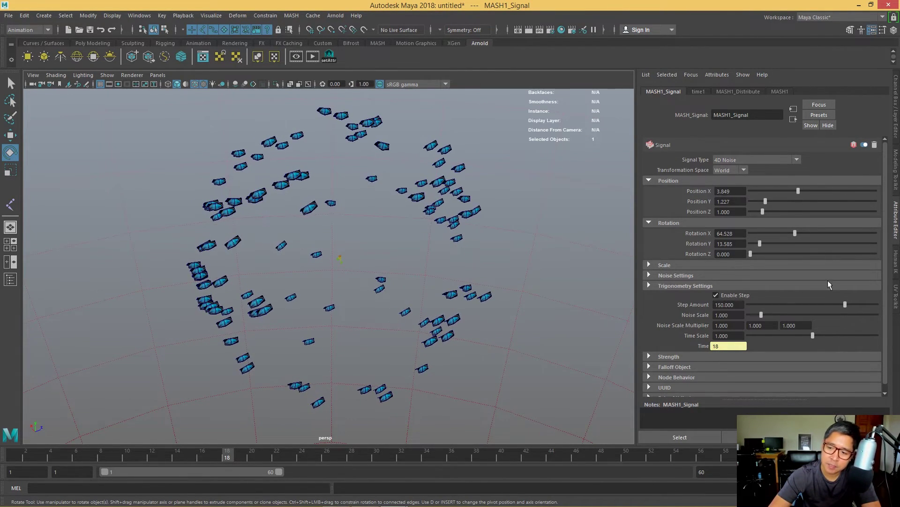
left_click(844, 454)
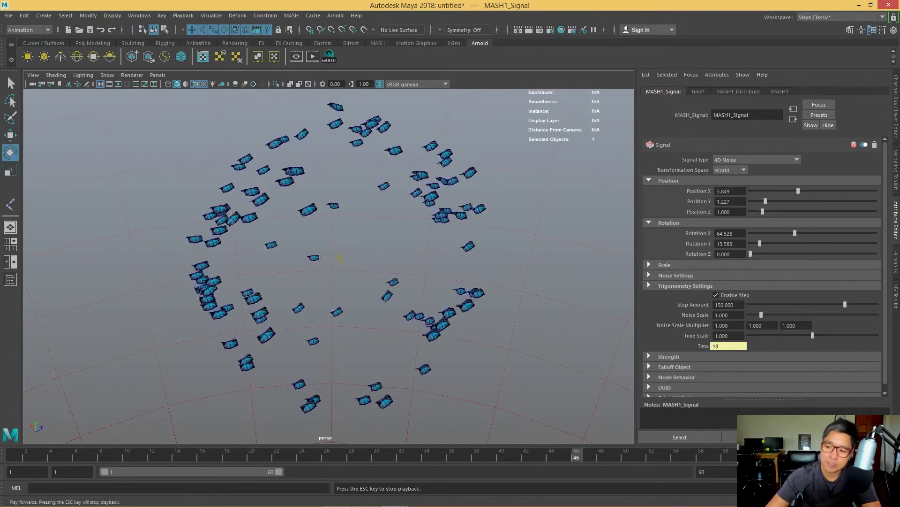
key("Escape")
- Adjust MASH1_Distribute's Radius and Animation Speed toward 10.105 and 3
left_click(779, 91)
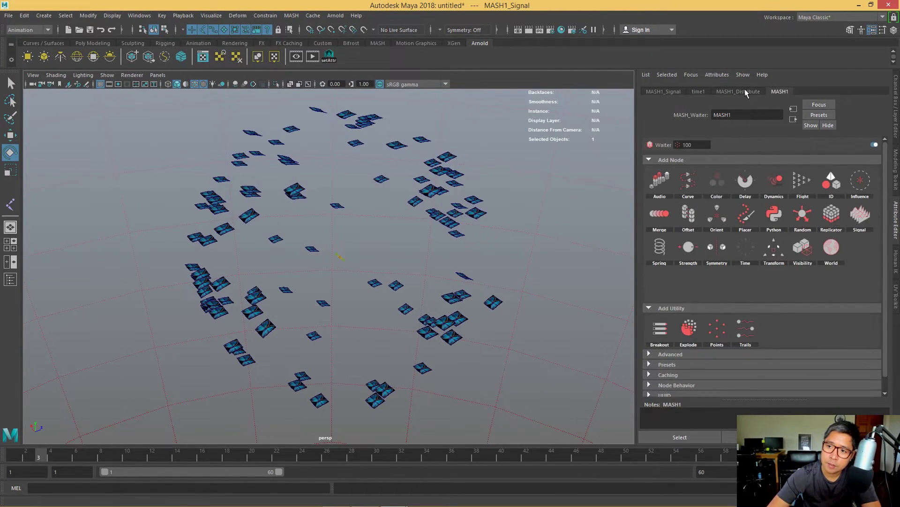
left_click(744, 91)
left_click_drag(822, 207, 799, 207)
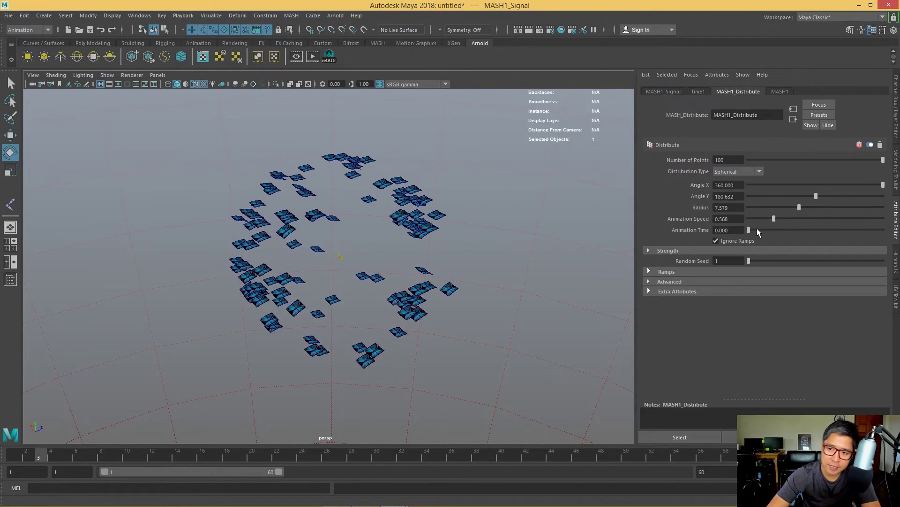
mouse_move(751, 228)
left_mouse_down()
mouse_move(872, 228)
mouse_move(745, 230)
left_mouse_up()
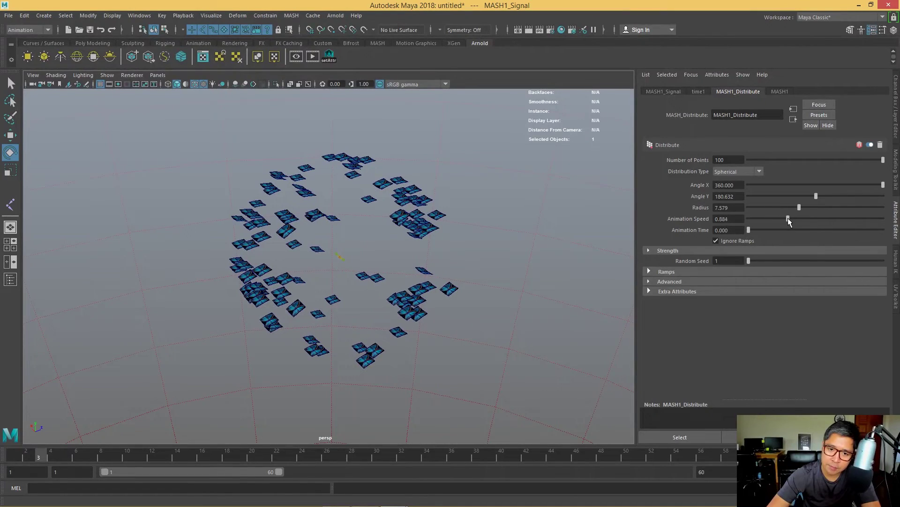
- Drive Animation Time with the expression animationTime=frame, then play to check it
right_click(740, 230)
type("MASH1_Distribute.animationTime=frame;")
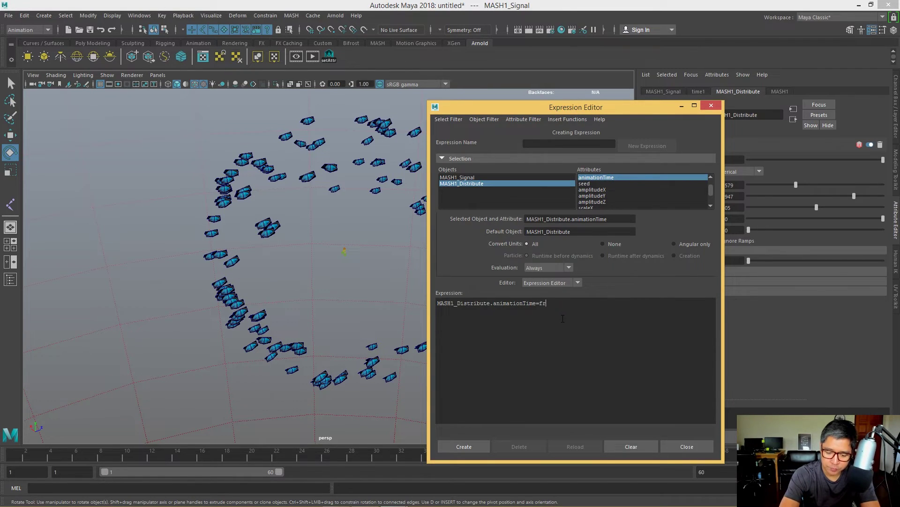
left_click(488, 443)
left_click(687, 446)
key("alt+v")
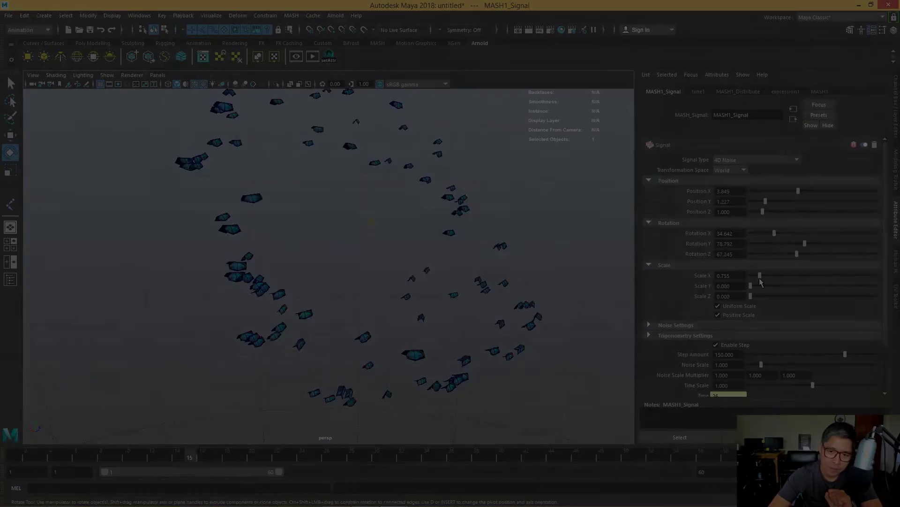
- Drag MASH1_Signal's Scale X noise down to 0.000
left_click_drag(760, 277, 742, 278)
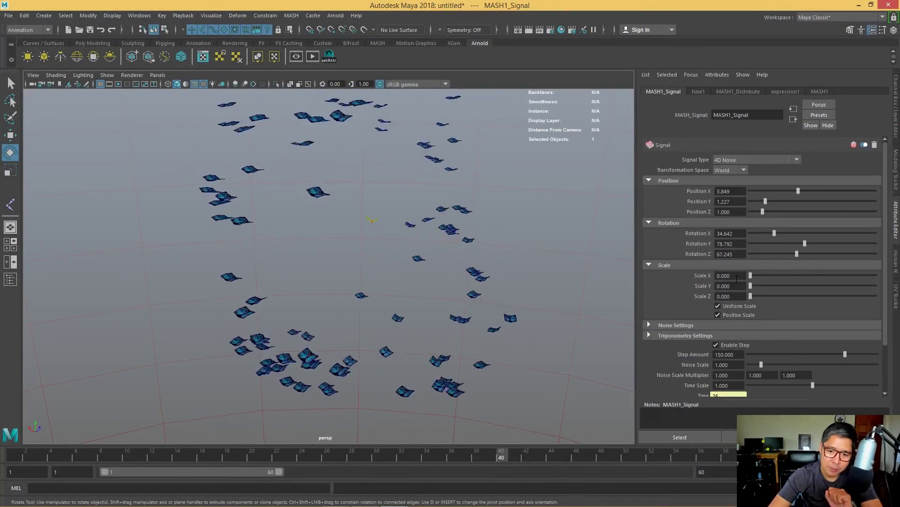